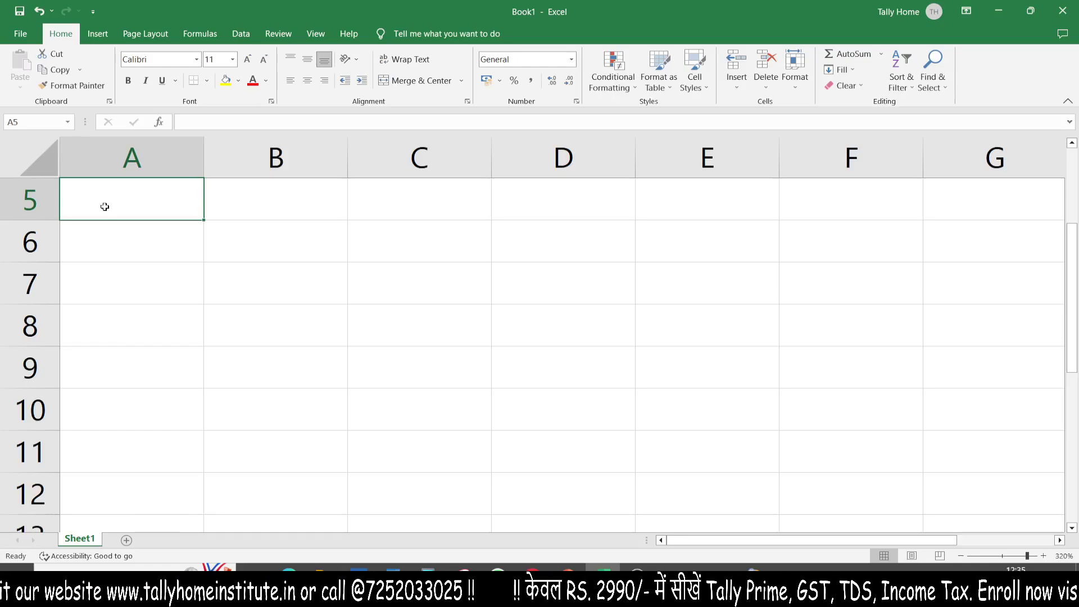
Step: Enter 100000 in cell A5 and 15% beside it in cell B5
type("100000")
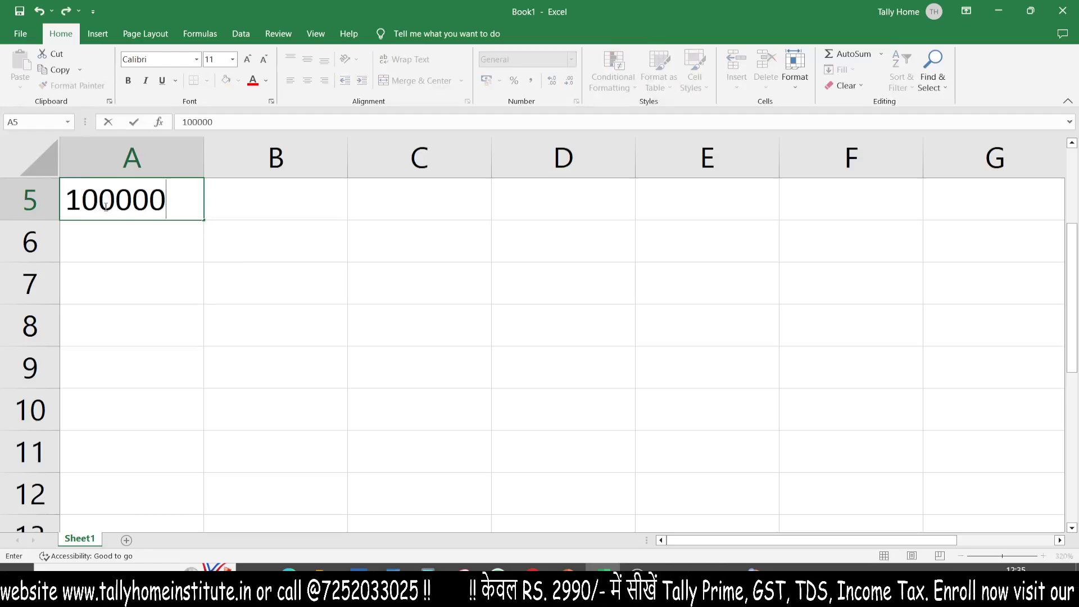
key("Return")
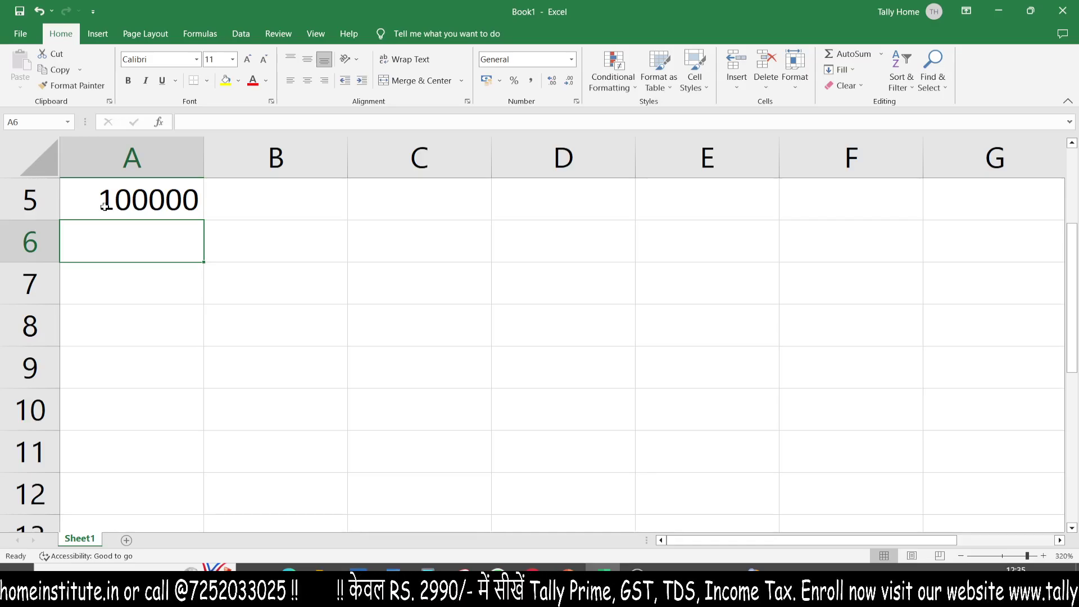
key("Right")
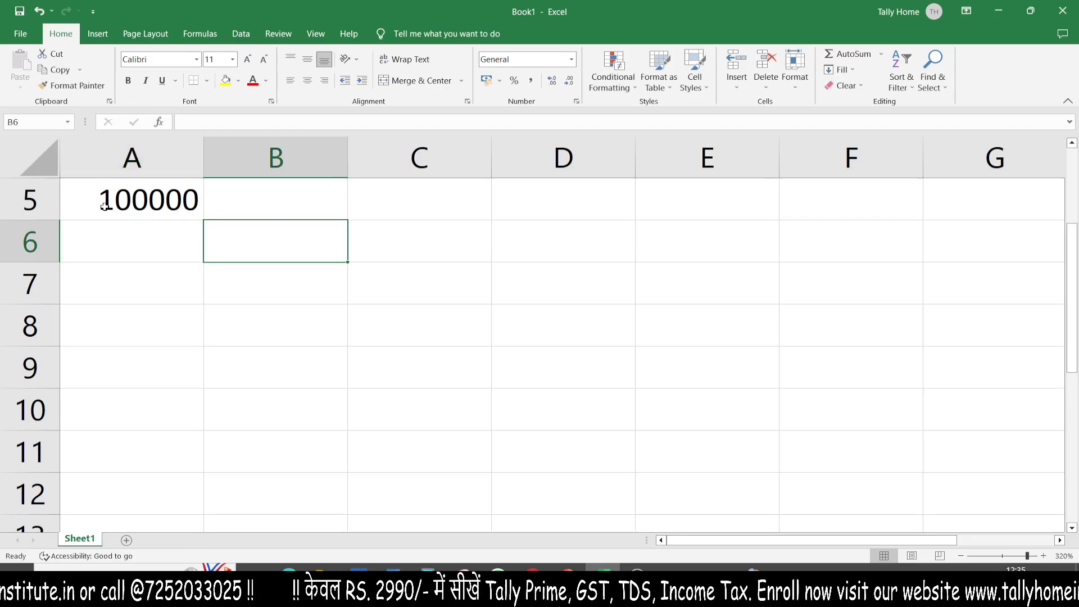
key("Up")
key("Down")
key("Up")
key("Down")
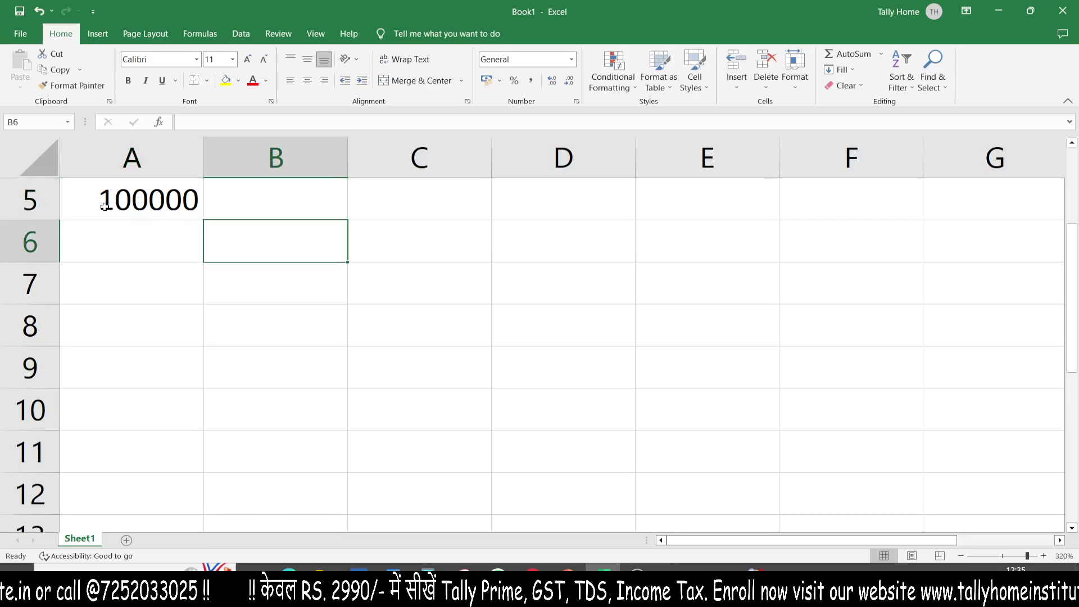
key("Up")
key("Right")
key("Left")
type("15%")
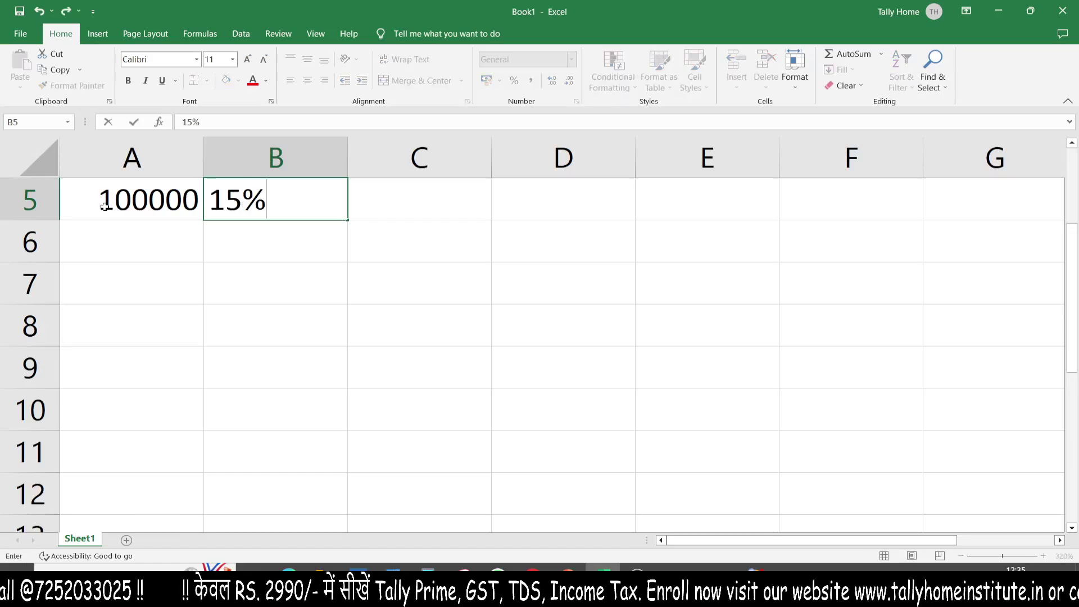
key("Return")
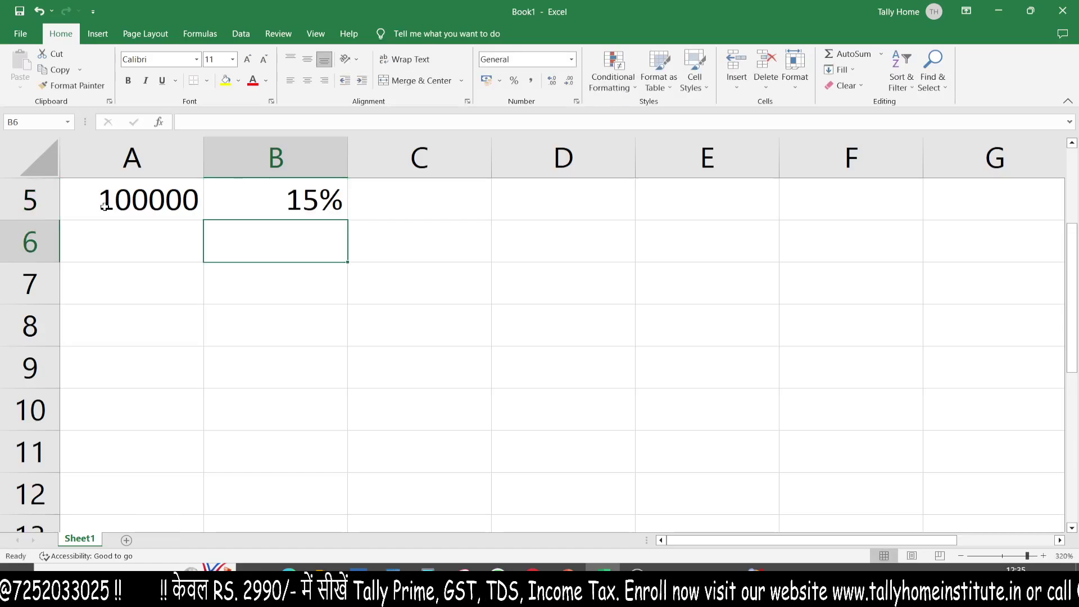
Step: Enter the percentages 45%, 75% and 100% in cells B6 to B8
type("45%")
key("Return")
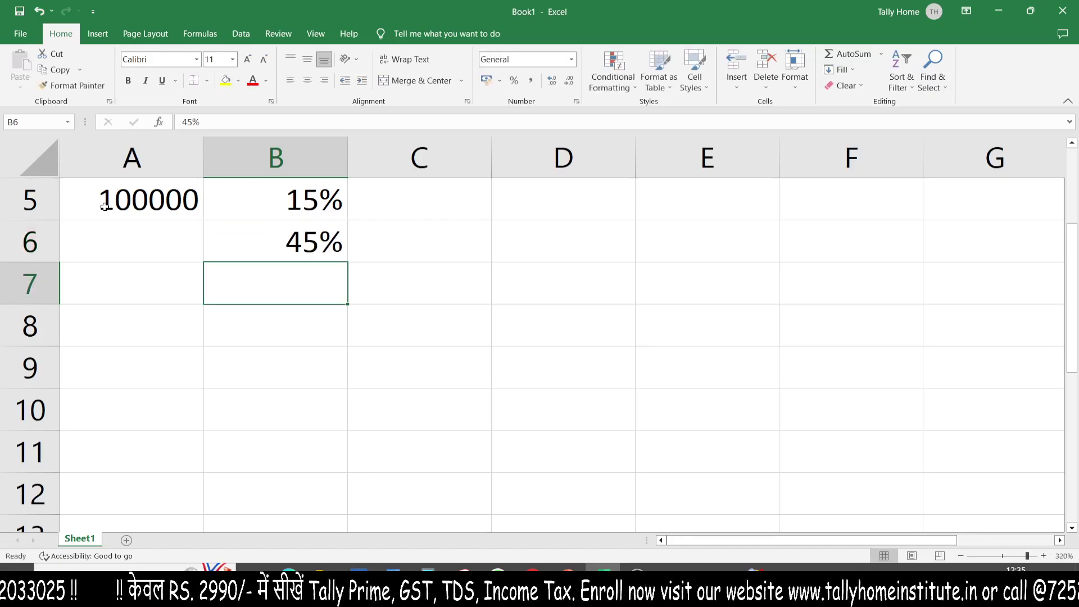
type("75%")
key("Return")
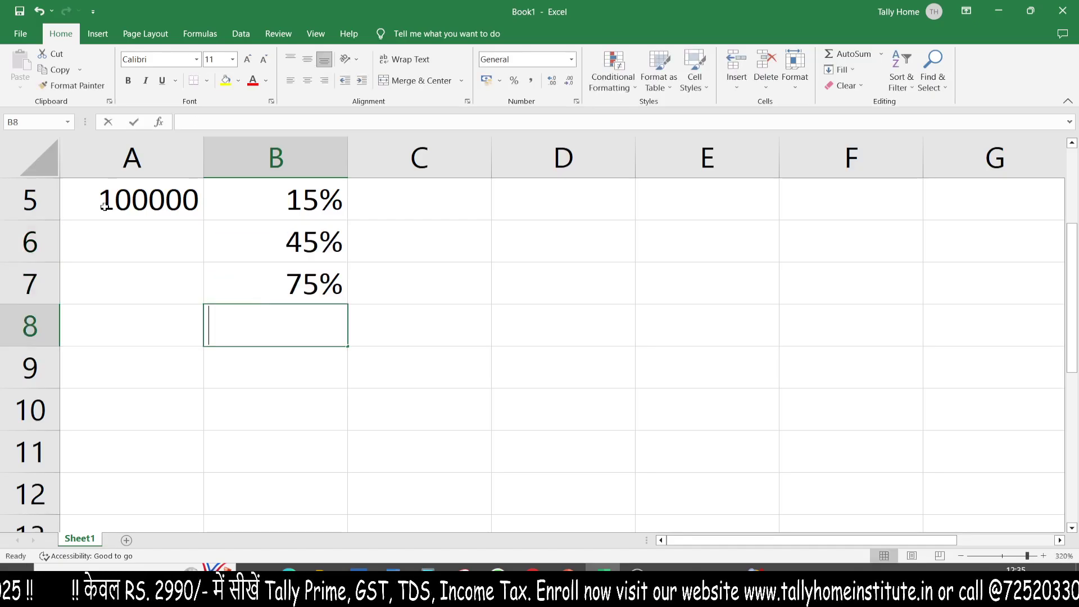
type("100%")
key("ctrl+Return")
Step: Enter the due dates "15th june" in cell C5 and "15th sept" in cell C6
key("Up")
key("Up")
key("Up")
key("Right")
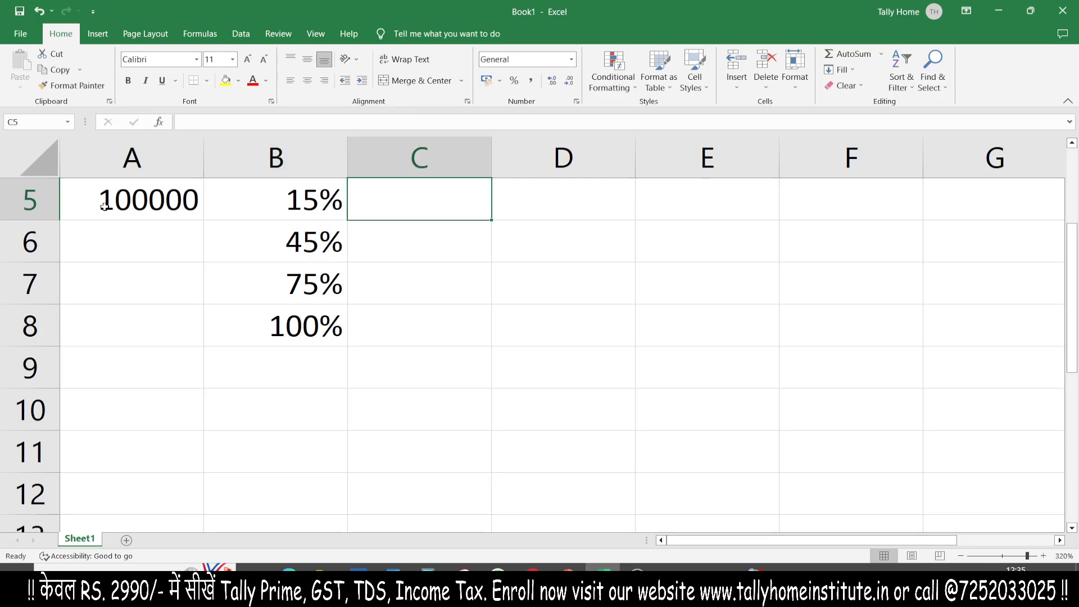
type("15th june")
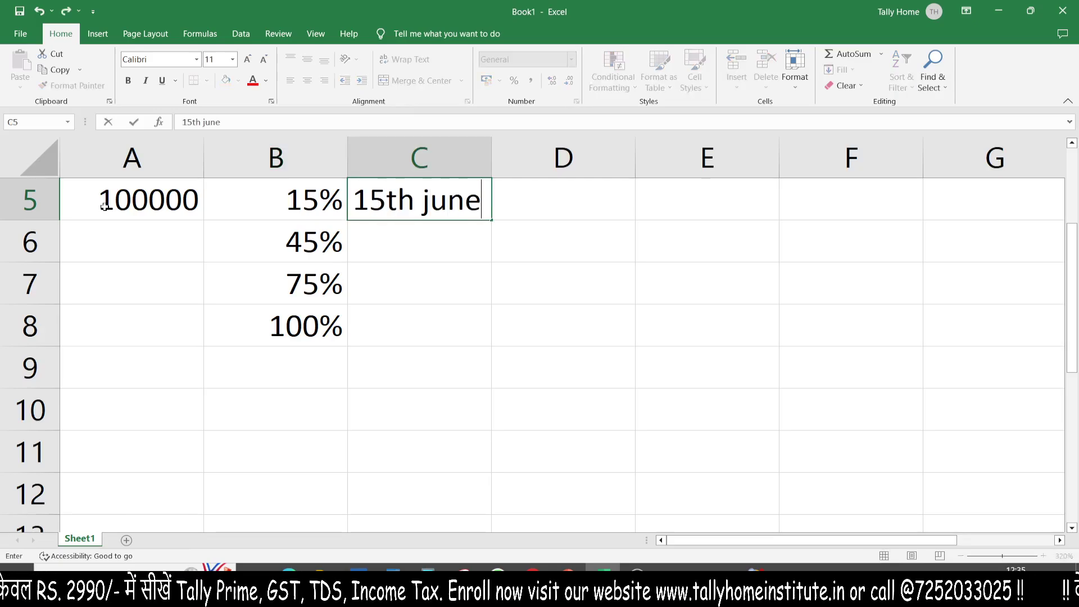
key("Return")
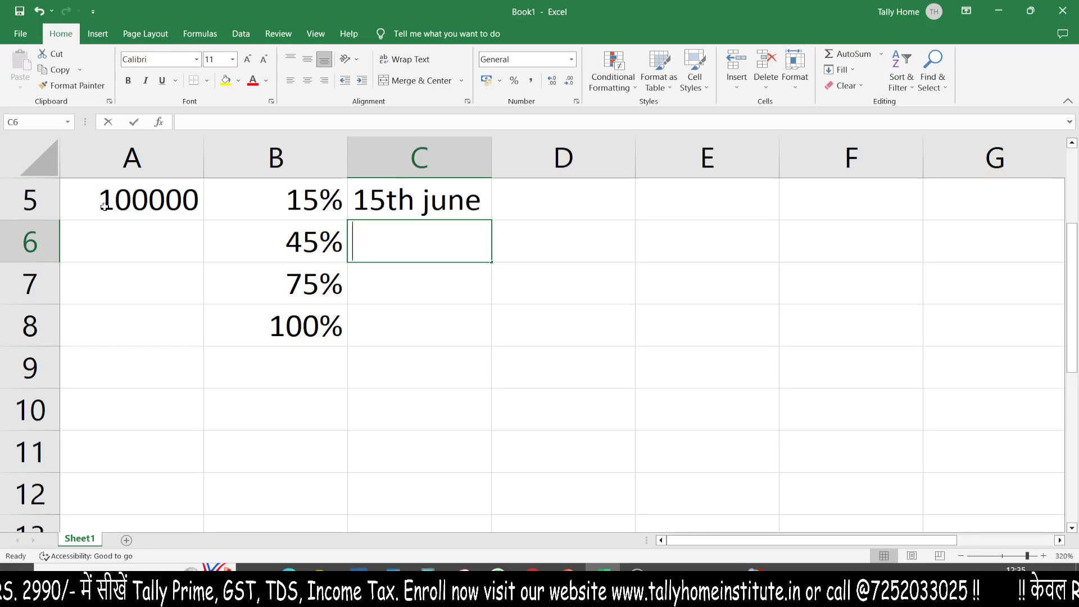
type("15th sept")
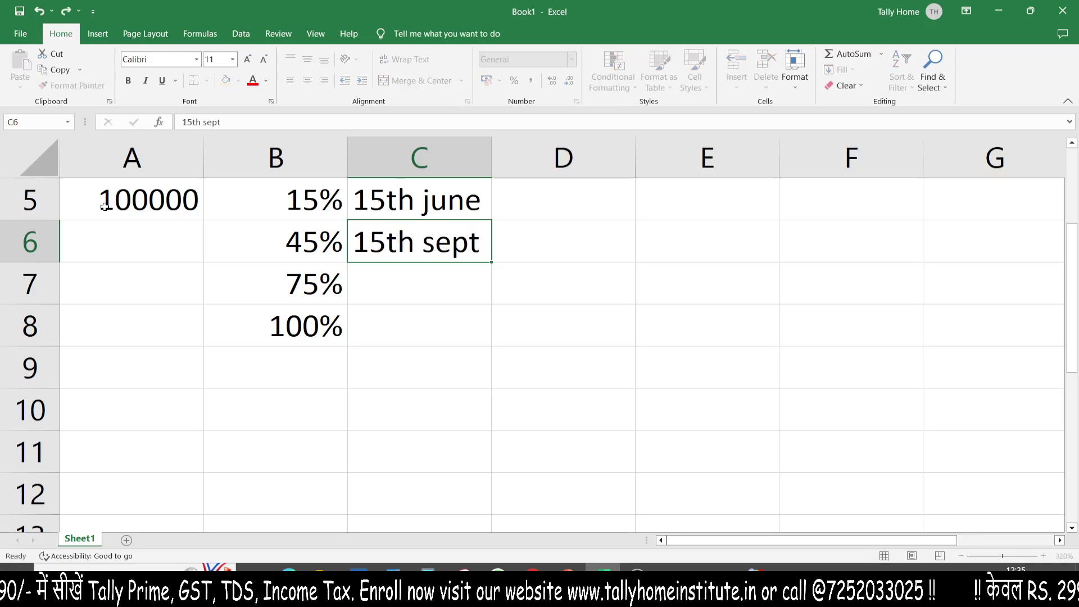
key("Return")
Step: Enter the due dates "15th dec" in cell C7 and "15th march" in cell C8
type("15th oc")
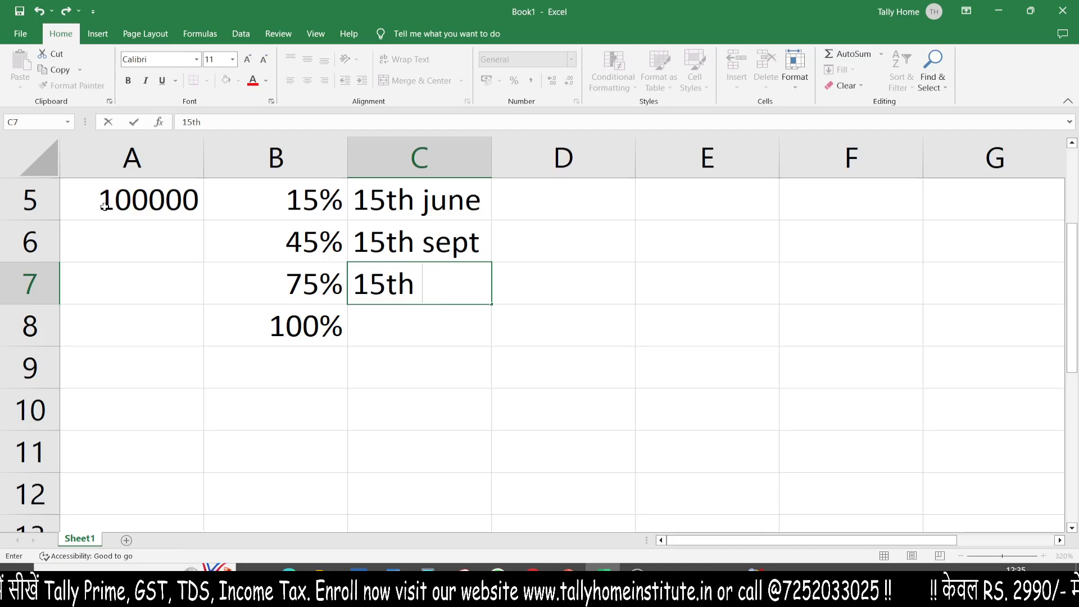
key("BackSpace")
key("BackSpace")
type("dec")
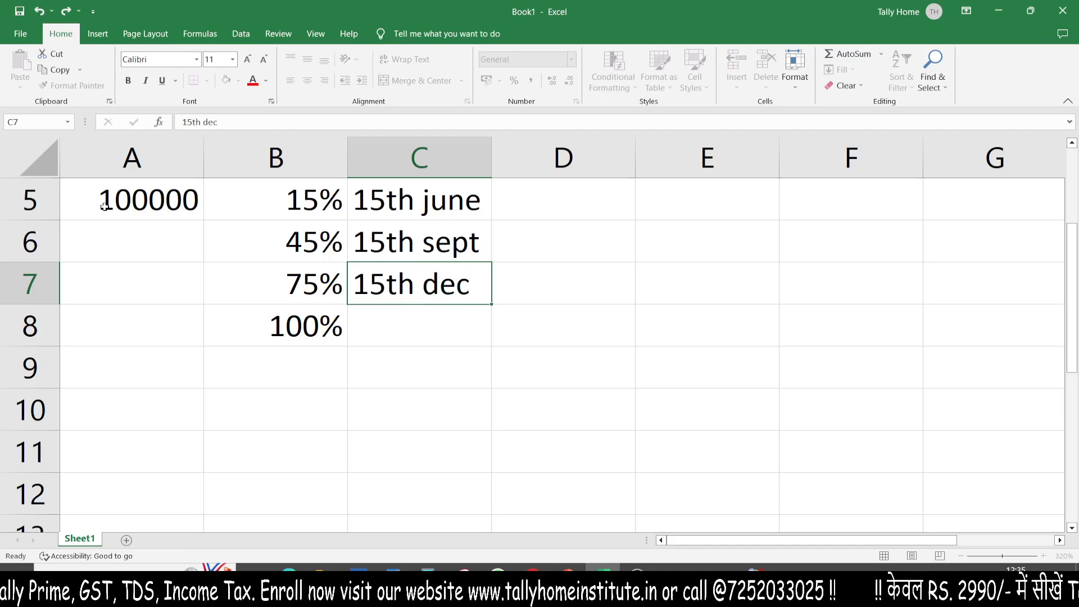
key("Return")
type("15 th march")
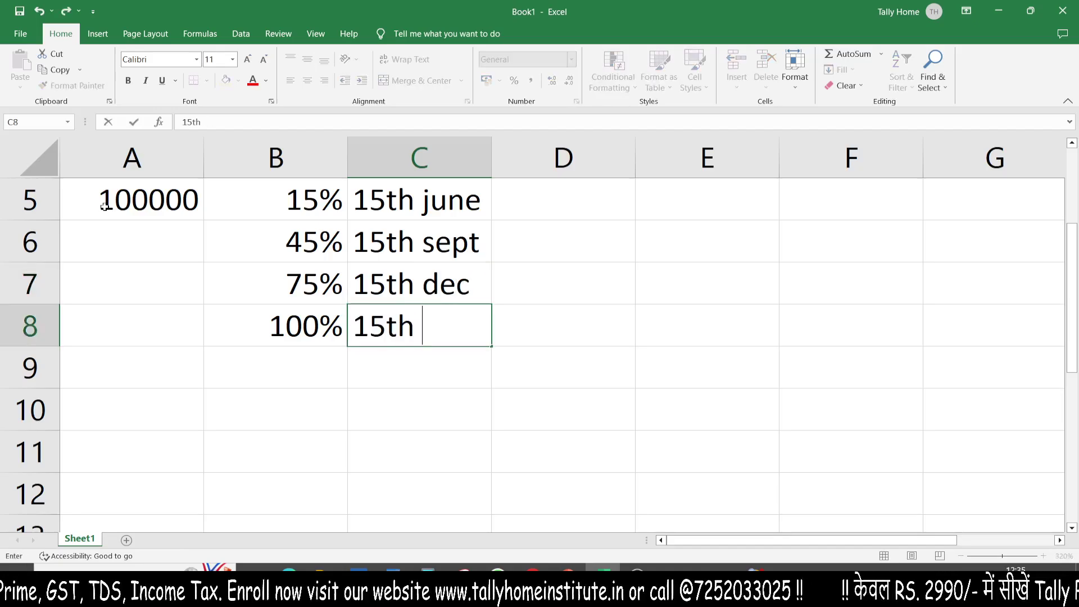
key("ctrl+Return")
key("Down")
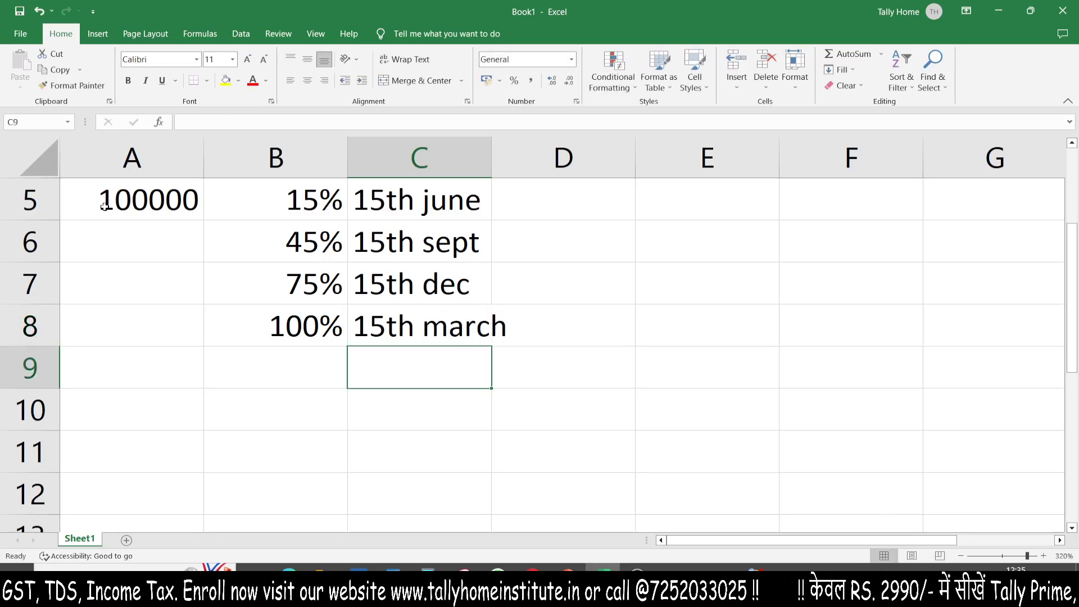
Step: Calculate the 15th june amount in cell D5 with the formula =A5*15/100
key("Up")
key("Up")
key("Up")
key("Up")
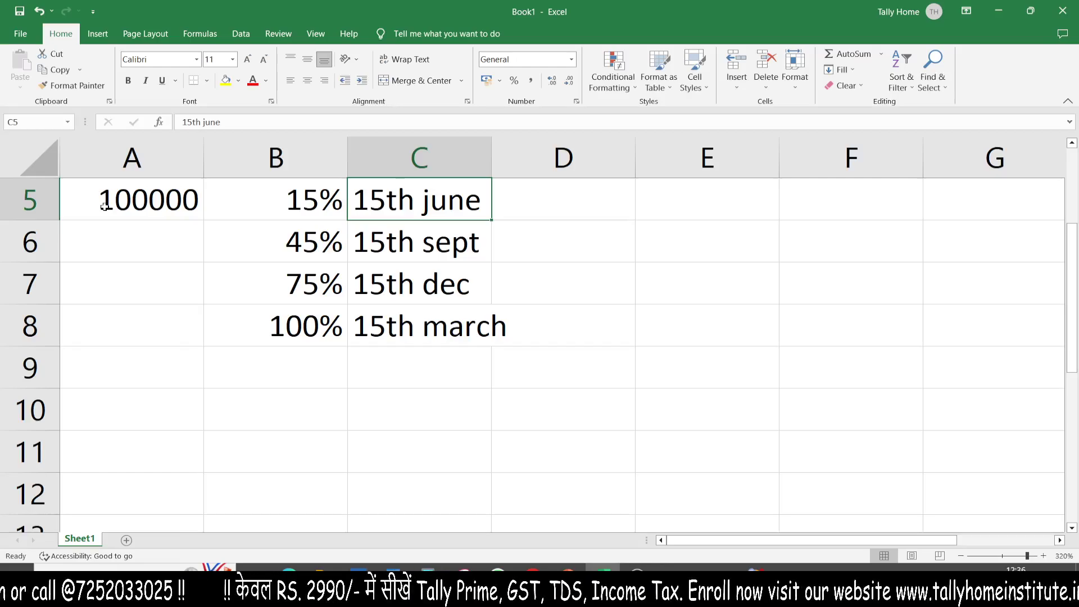
key("Right")
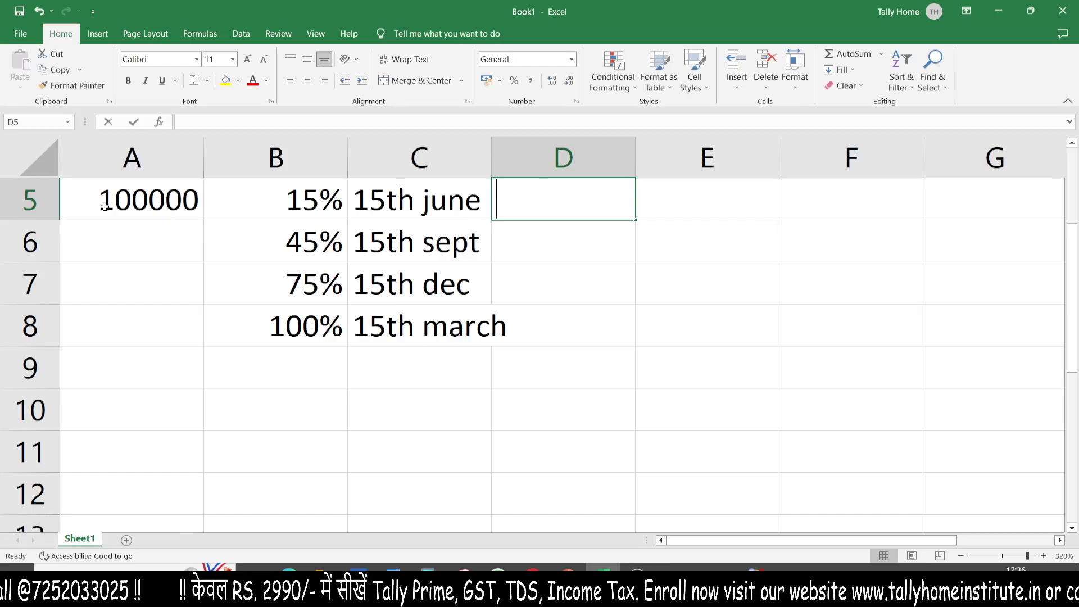
type("=")
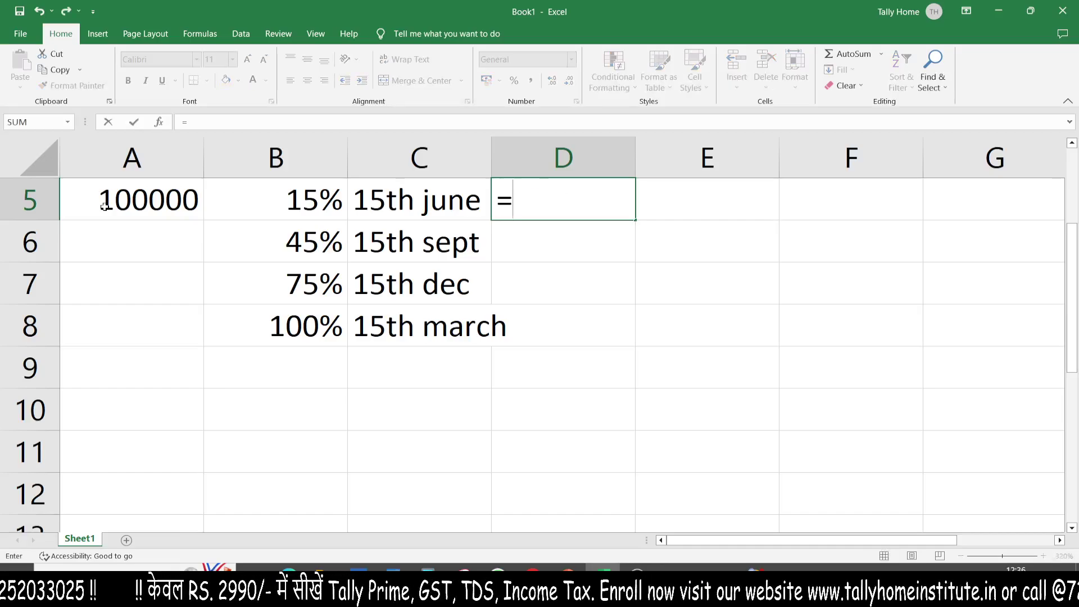
key("Left")
key("Left")
key("Left")
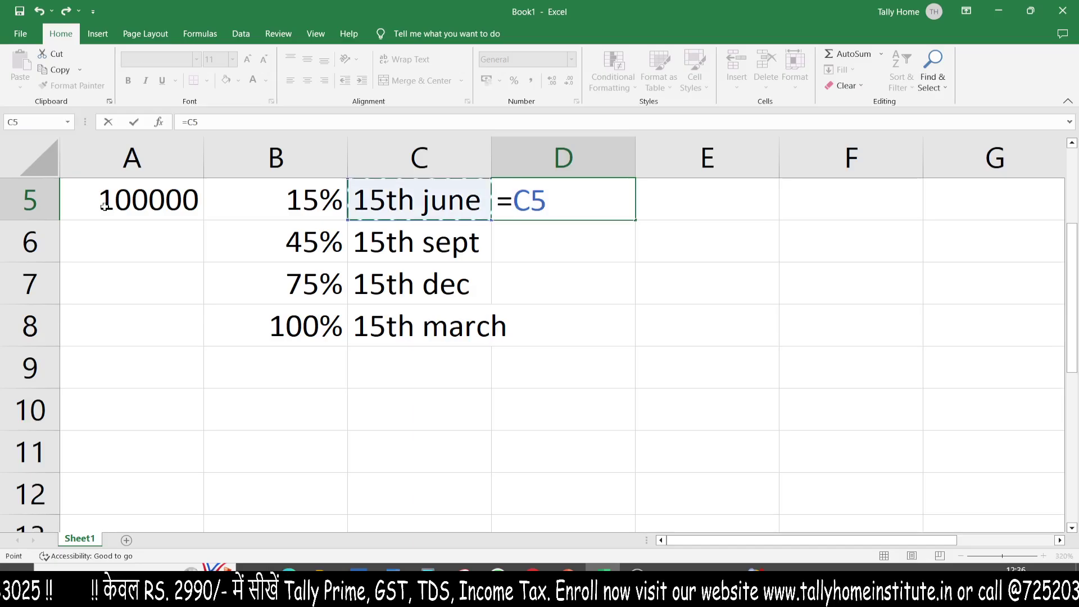
type("*15")
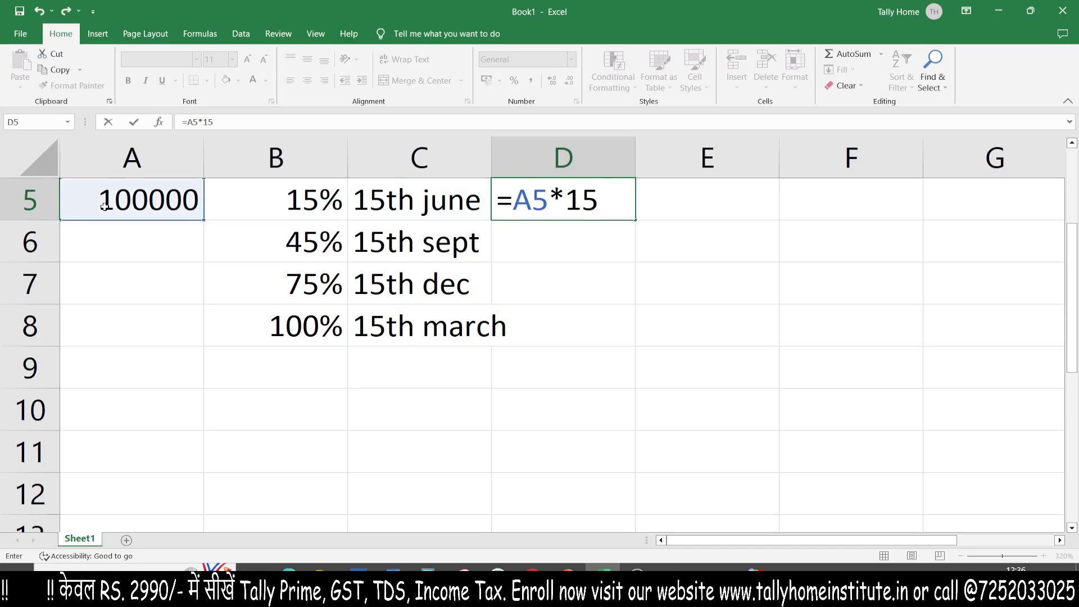
type("/100")
key("Return")
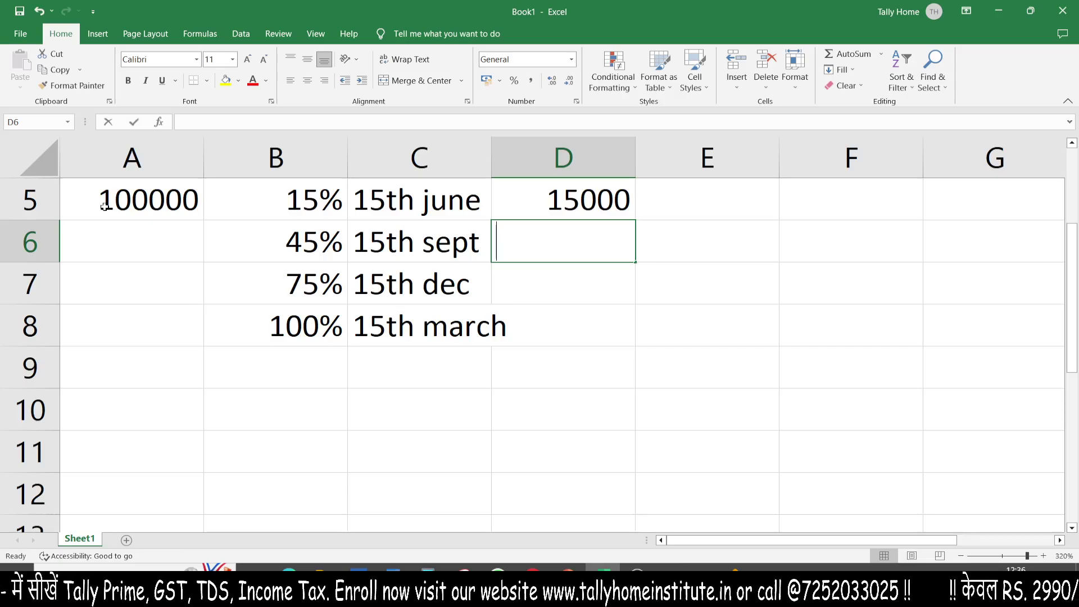
Step: Calculate the 15th sept cumulative amount in cell D6 with the formula =A5*45/100
type("=")
key("Left")
key("Left")
key("Left")
key("Up")
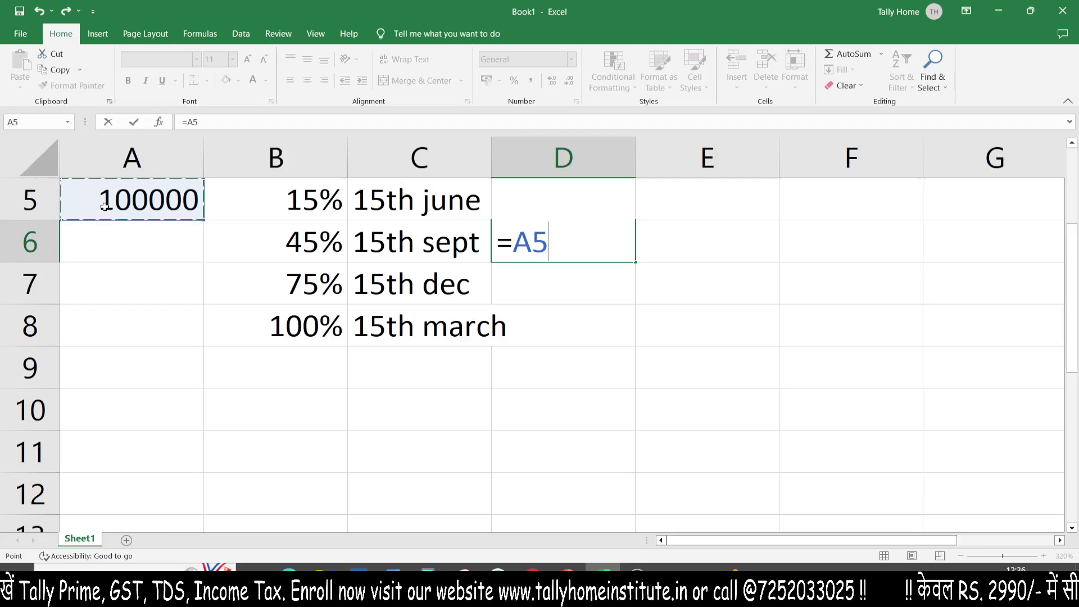
type("*45/100")
key("Return")
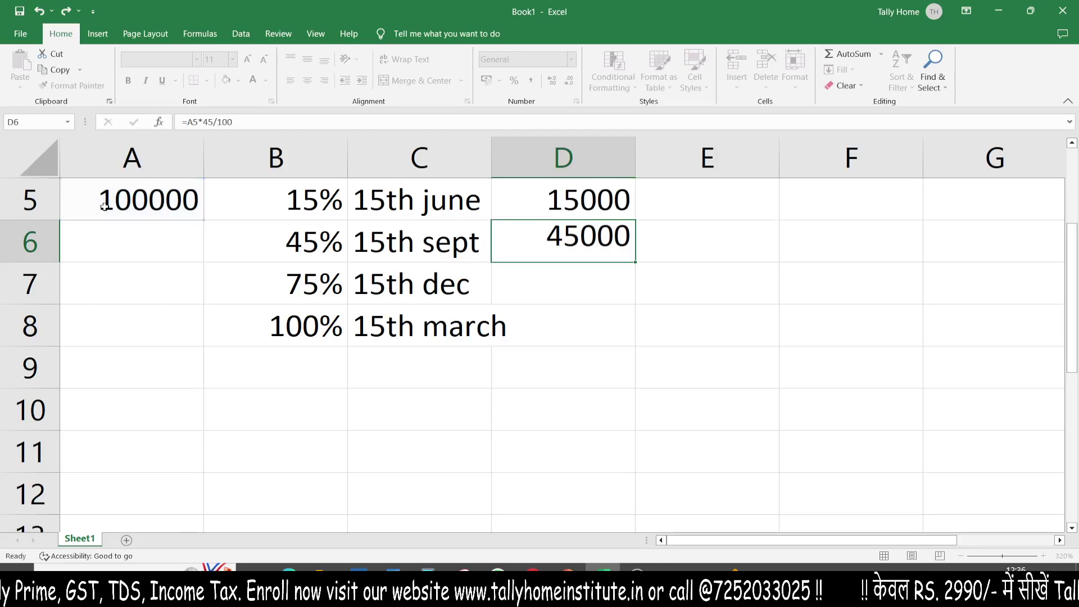
Step: Calculate the 15th sept instalment in cell E6 with the formula =D6-D5 and fill that cell yellow
key("Up")
key("Left")
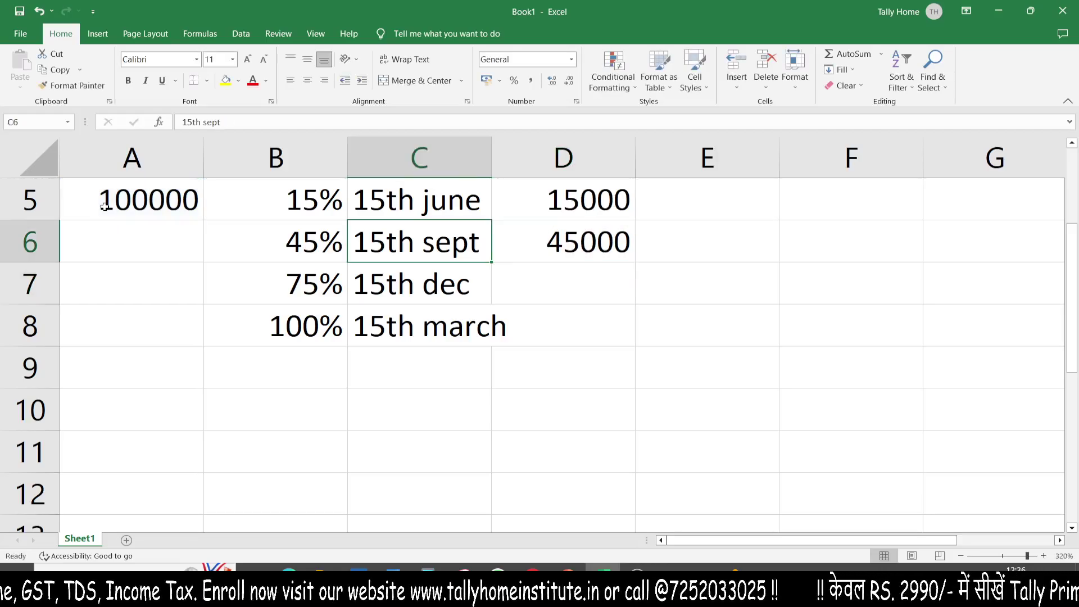
key("Right")
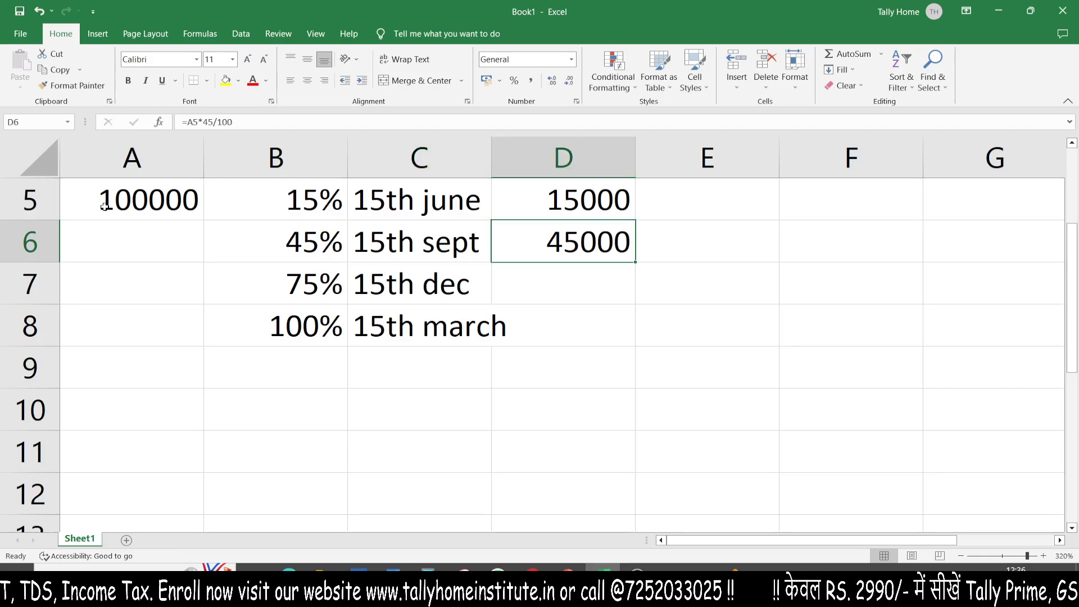
key("Right")
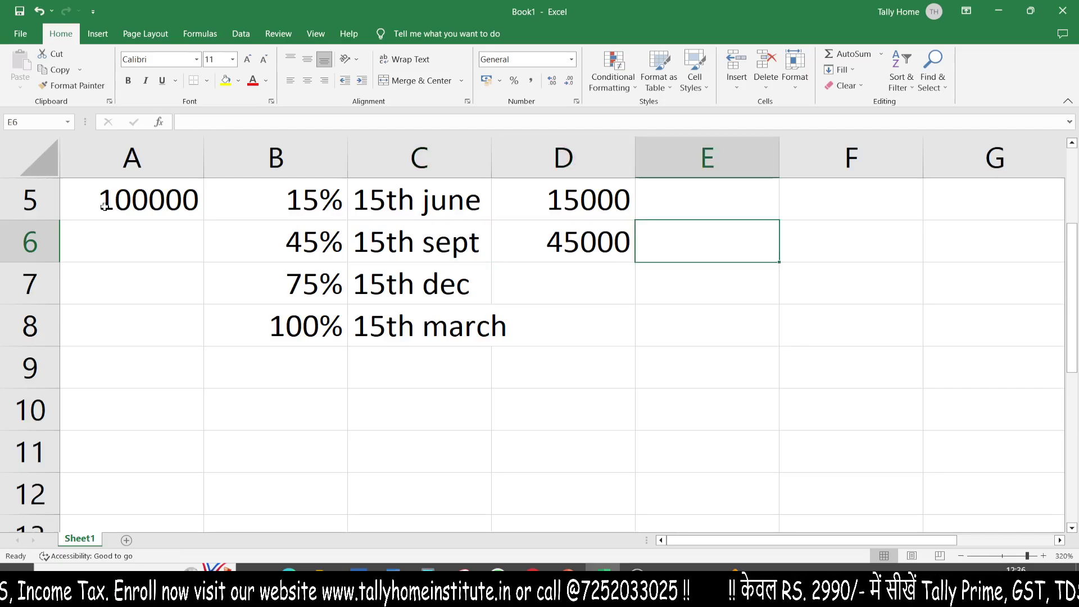
type("=")
key("Left")
type("-")
key("Up")
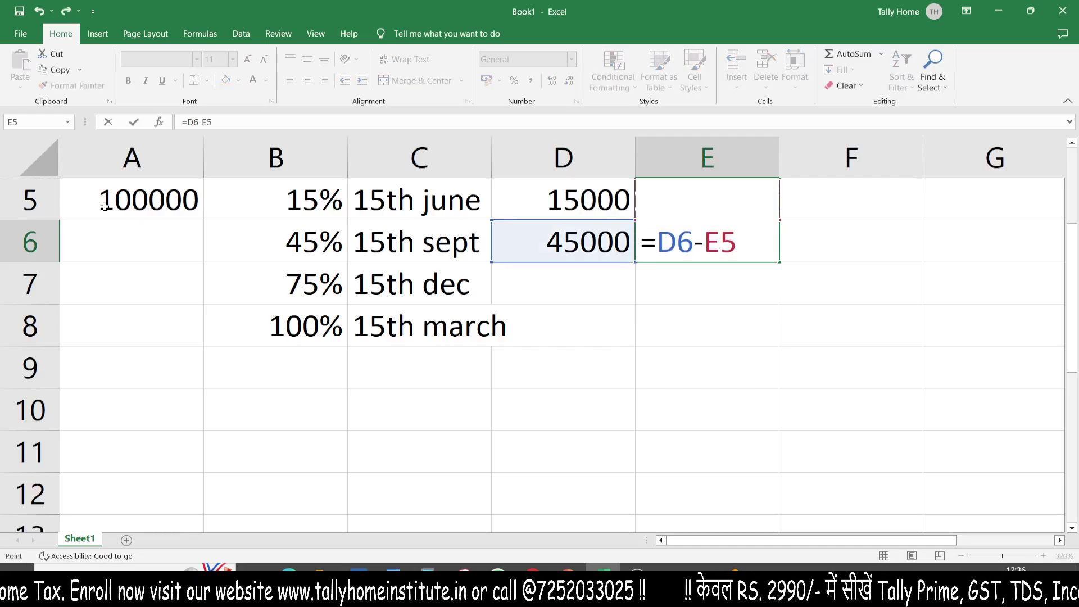
key("Left")
key("Return")
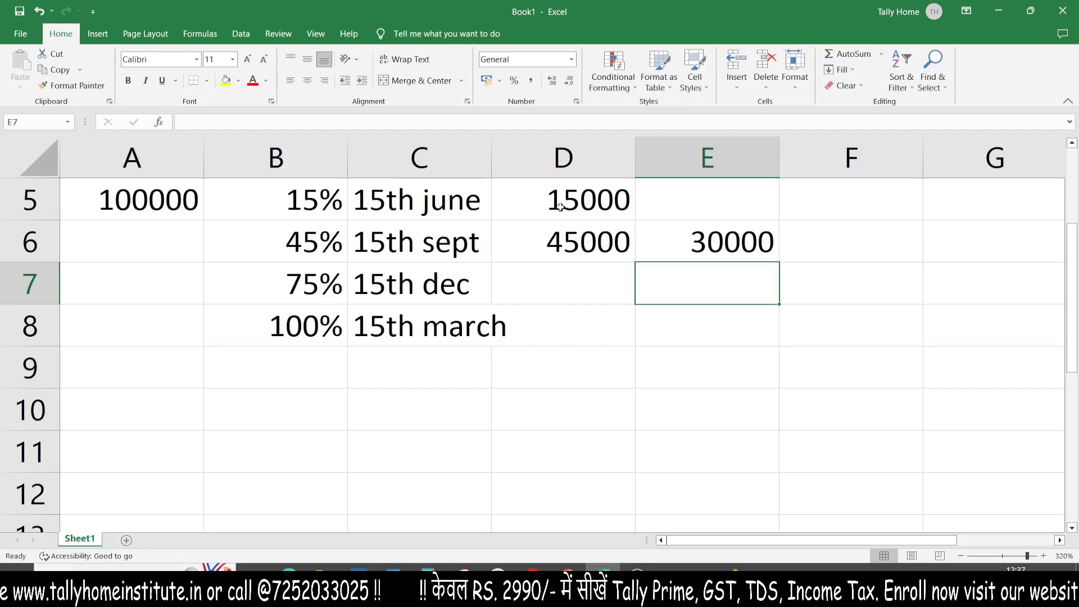
left_click(698, 239)
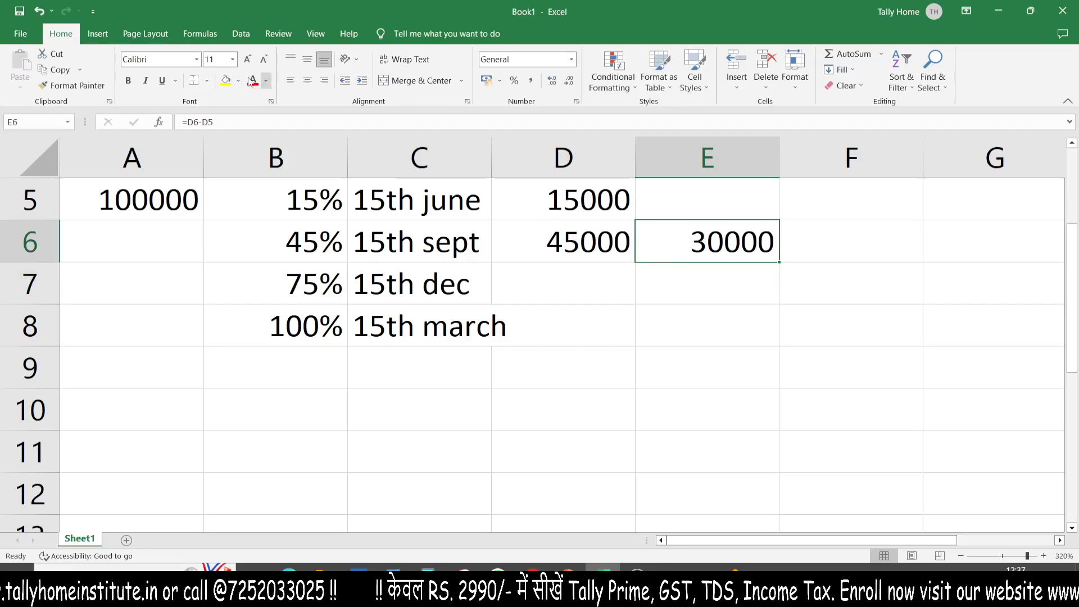
left_click(226, 81)
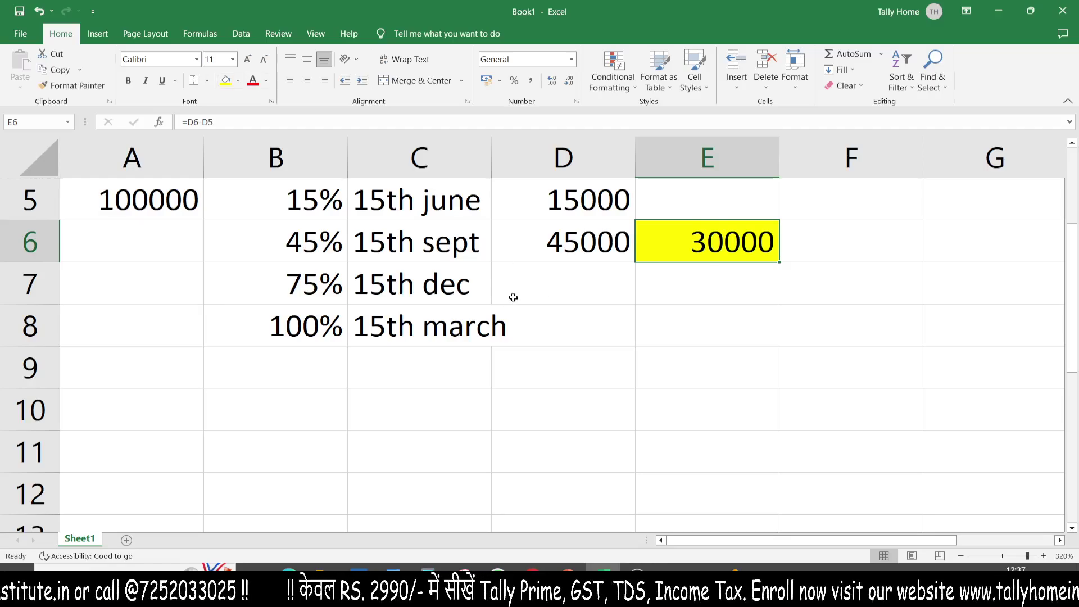
Step: Calculate the 15th dec cumulative amount in cell D7 with the formula =A5*75/100
left_click(545, 285)
type("=")
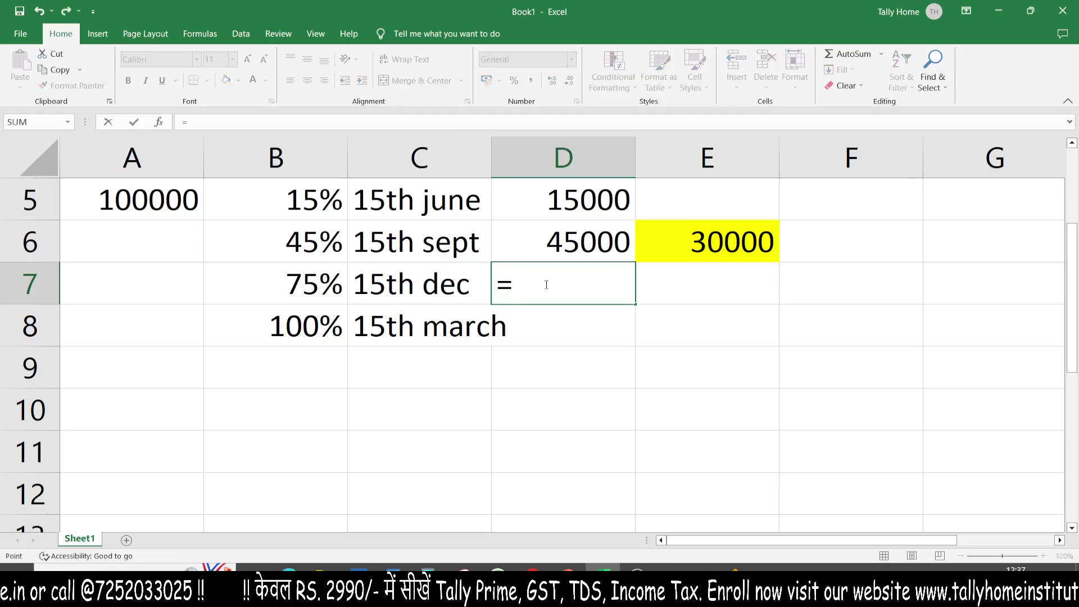
key("Left")
key("Left")
key("Left")
key("Up")
key("Up")
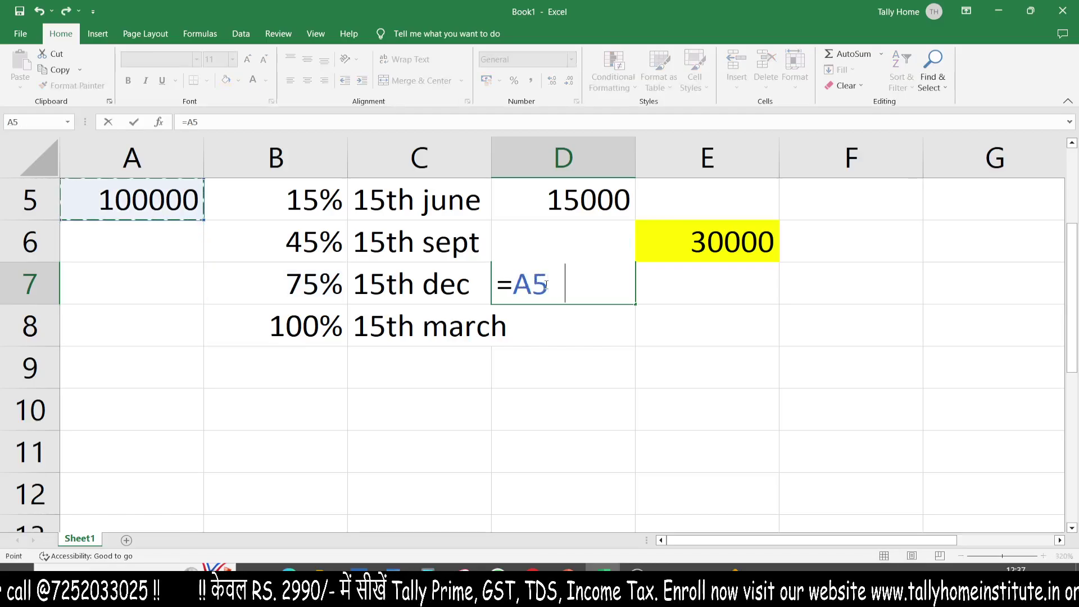
type("*75/100")
key("Return")
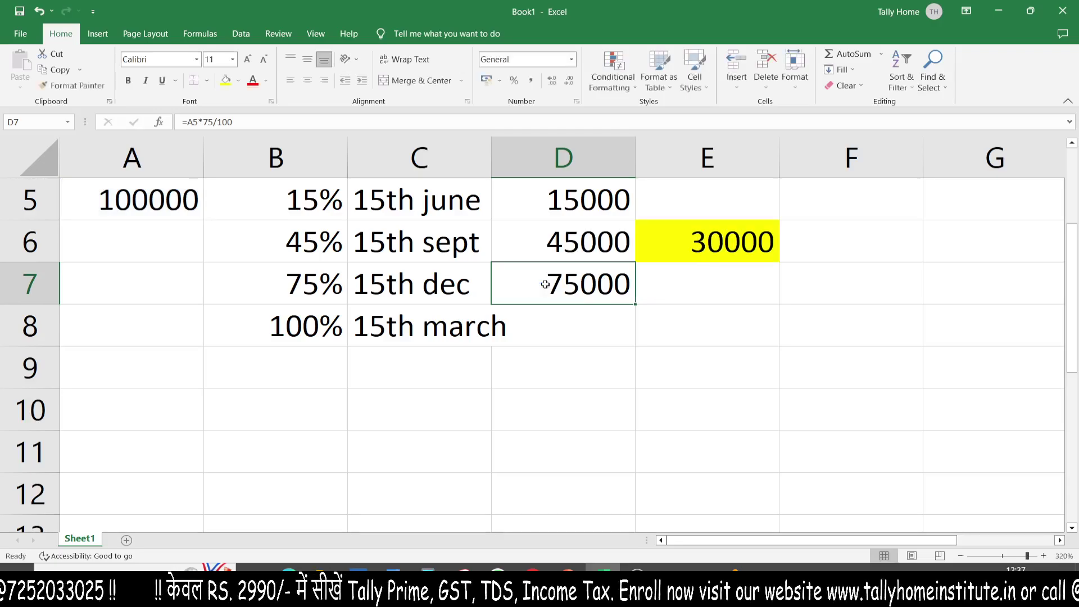
Step: Calculate the 15th dec instalment in cell E7 with the formula =D7-D6
left_click(659, 286)
type("=")
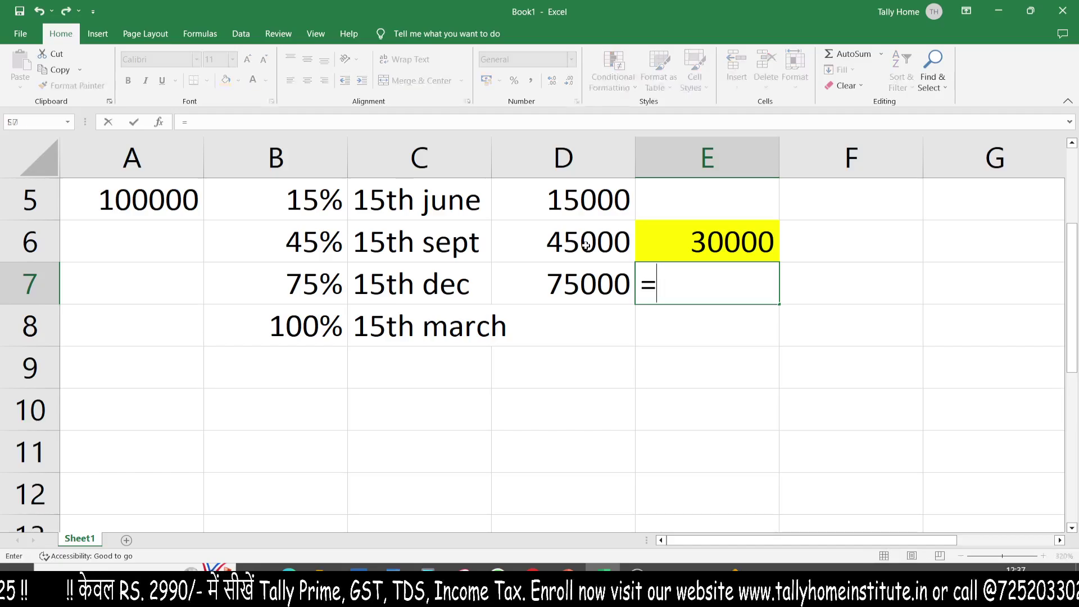
key("Left")
key("Up")
key("Down")
type("-")
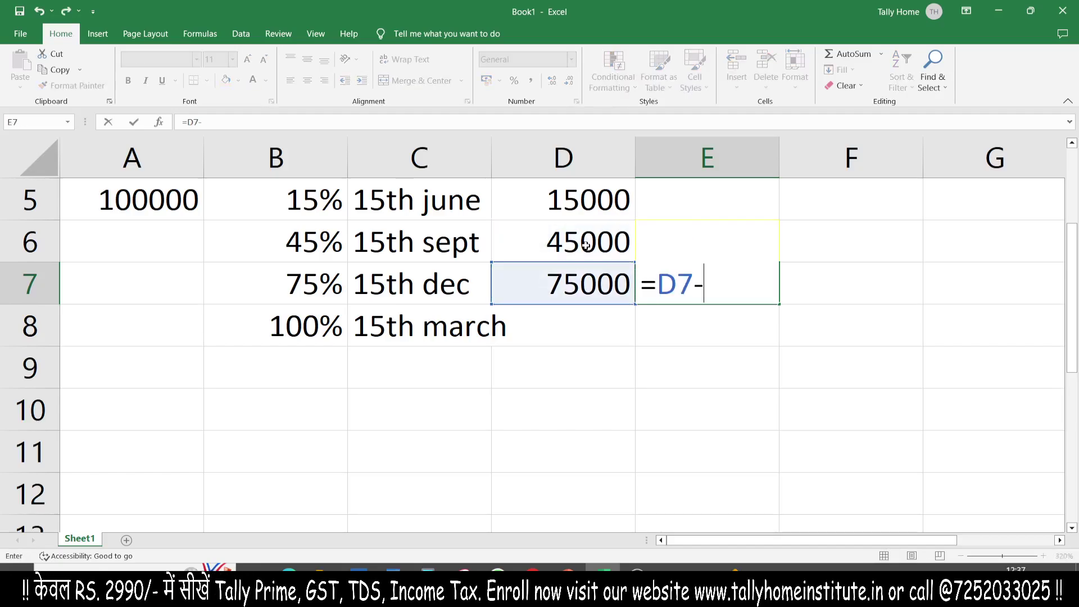
key("Up")
key("Left")
key("ctrl+Return")
key("Return")
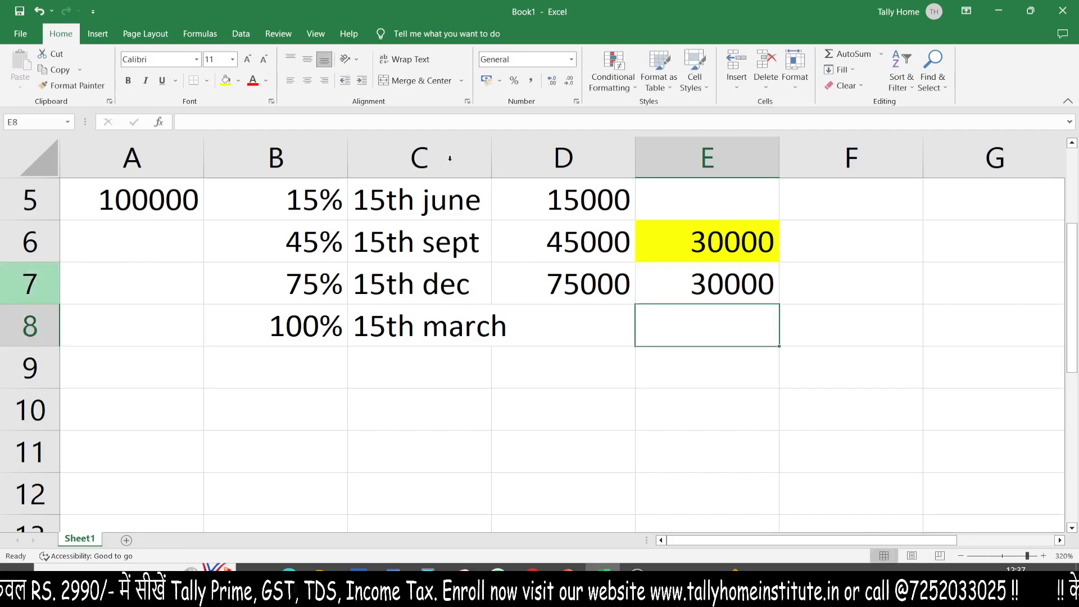
Step: Fill the 15th dec instalment cell E7 yellow
left_click(700, 289)
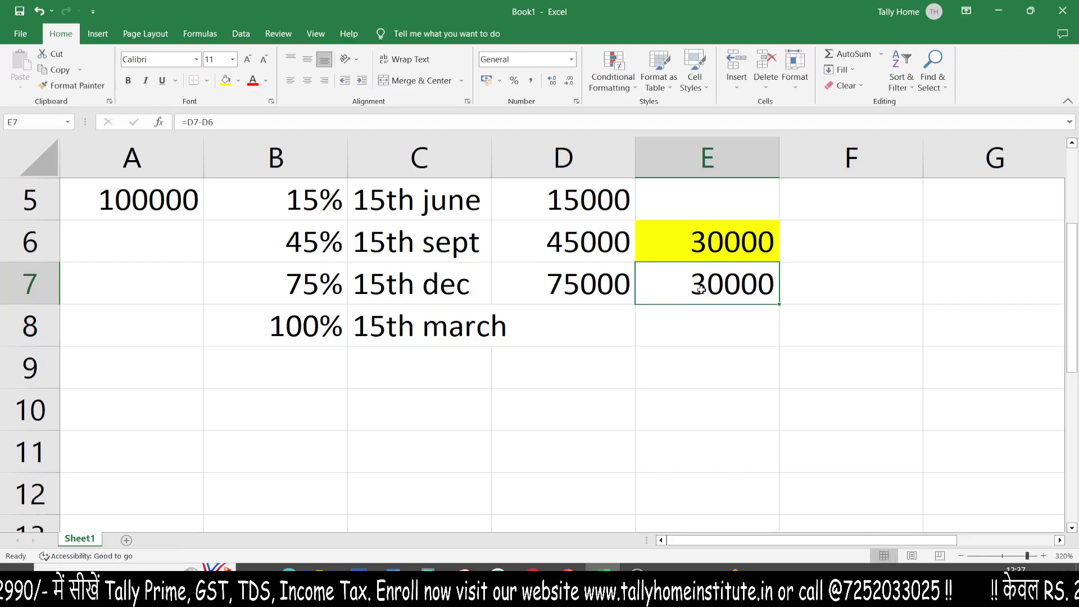
left_click(225, 79)
left_click(585, 192)
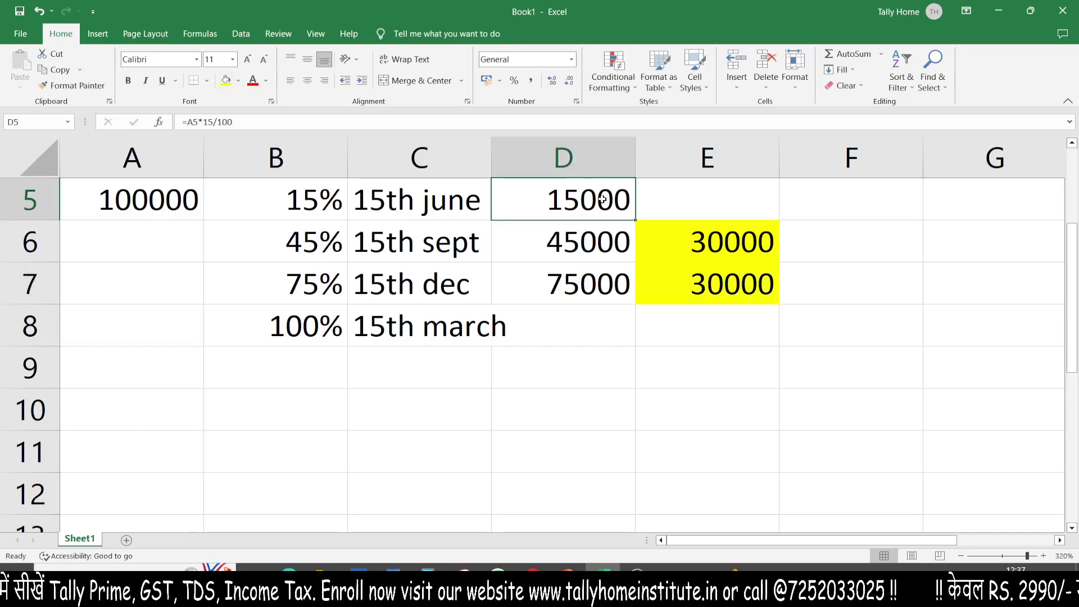
left_click(698, 239)
left_click(709, 275)
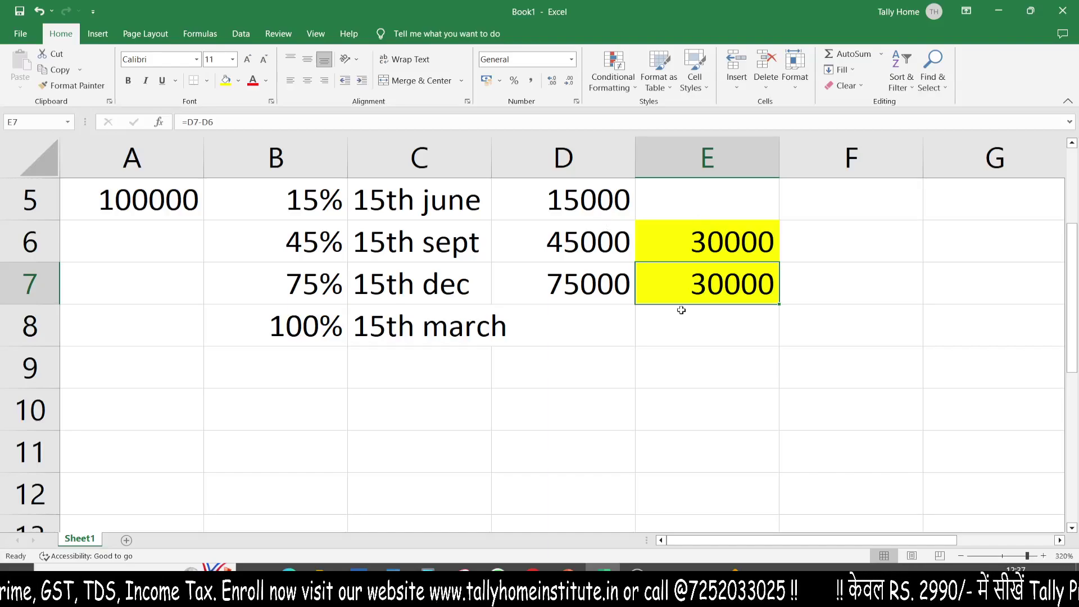
Step: Calculate the 15th march cumulative amount in cell D8 with the formula =A5*100/100
left_click(582, 331)
double_click(582, 332)
type("=")
key("Left")
key("Left")
key("Left")
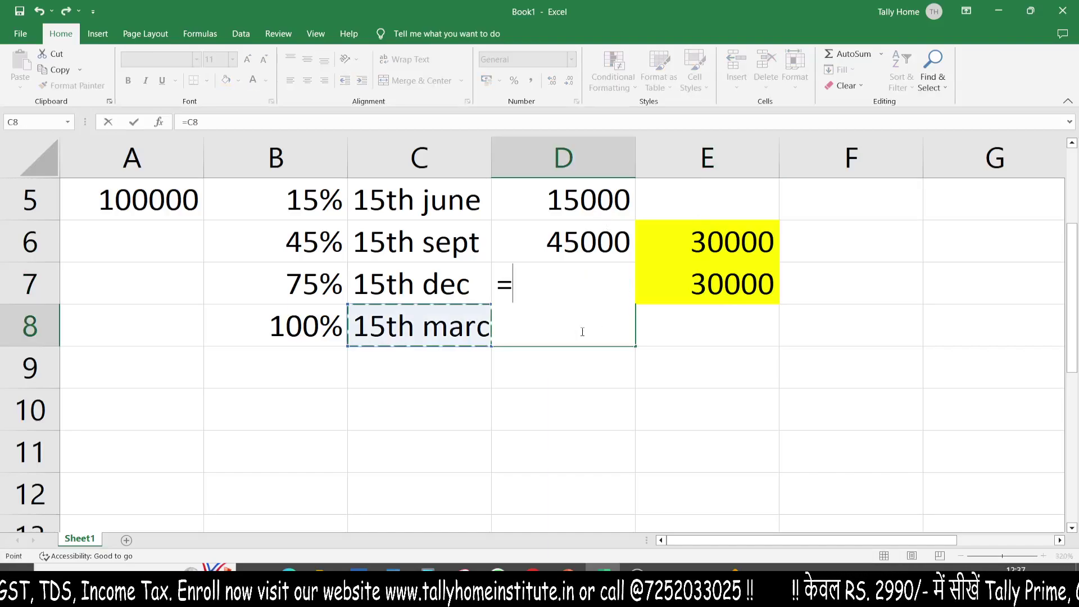
key("Up")
key("Up")
key("Up")
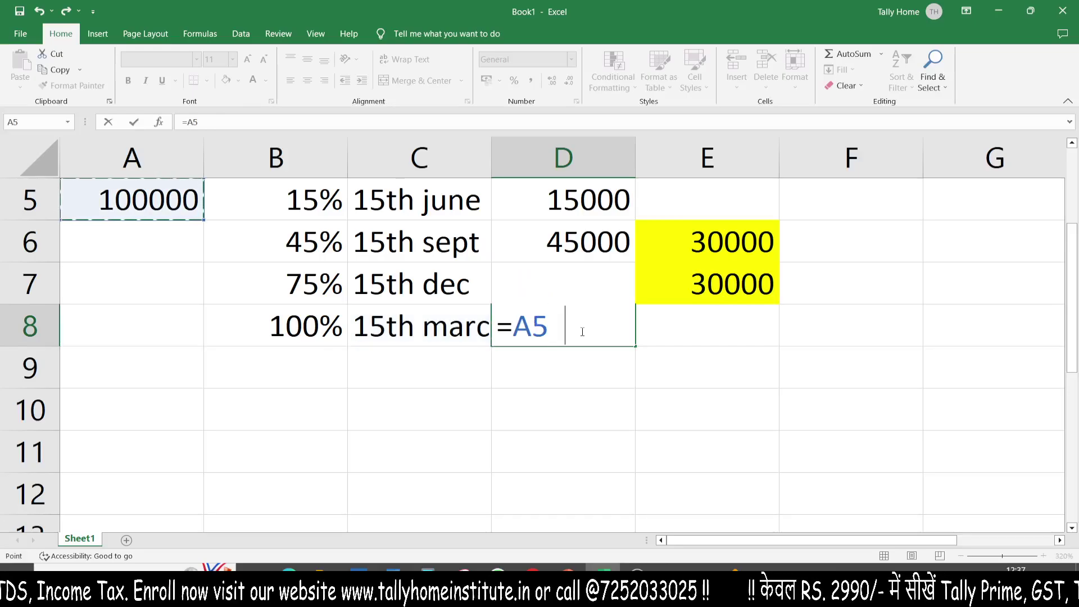
type("*100%")
key("Return")
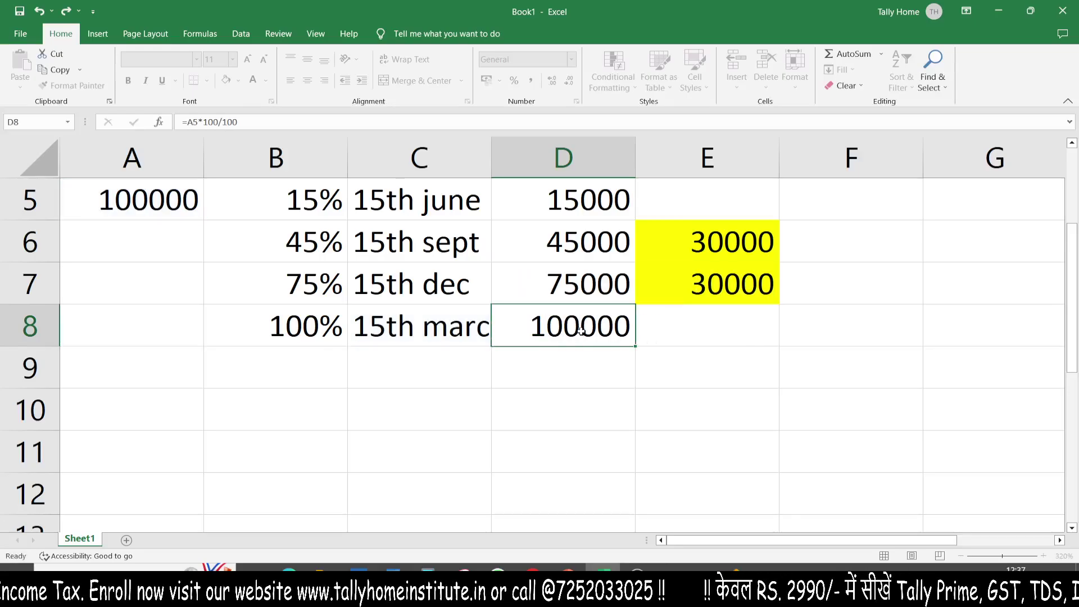
Step: Calculate the 15th march instalment in cell E8 with the formula =D8-D7 and fill that cell yellow
left_click(674, 330)
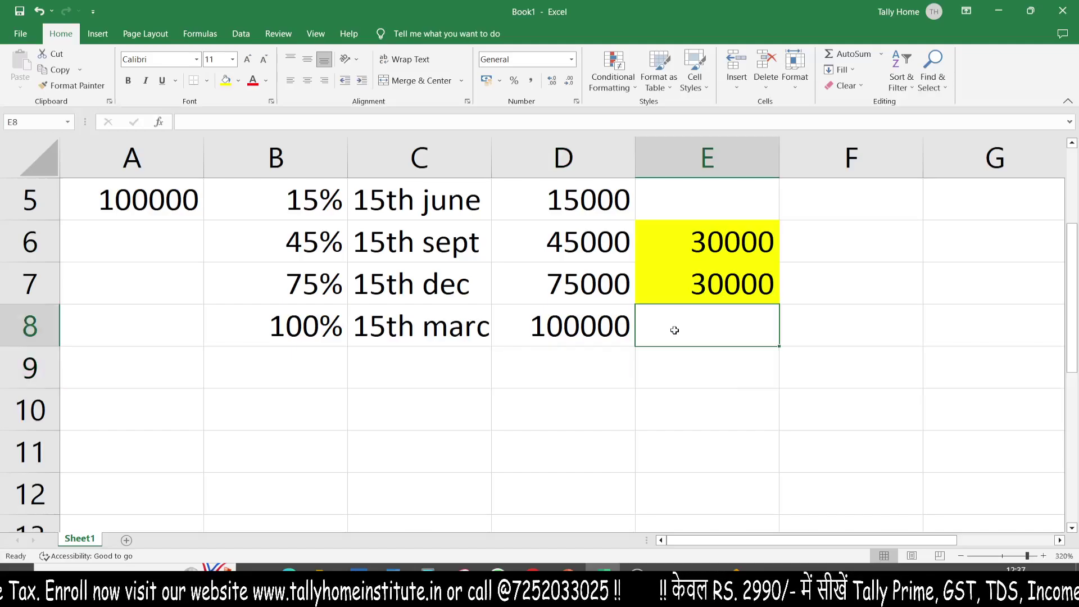
type("=")
key("Left")
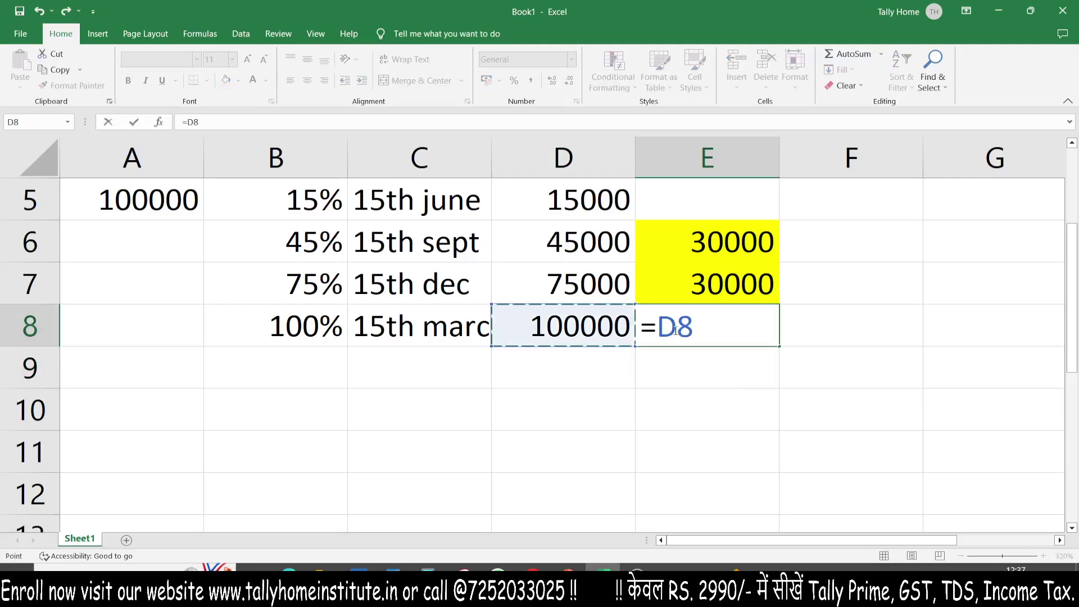
type("-")
key("Up")
key("Left")
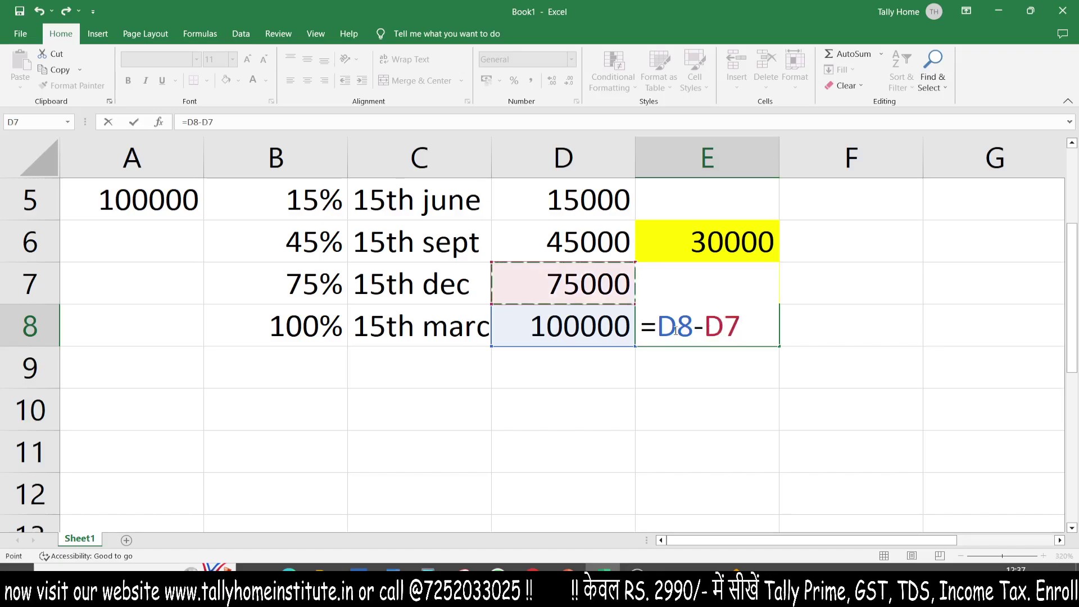
key("Return")
left_click(726, 324)
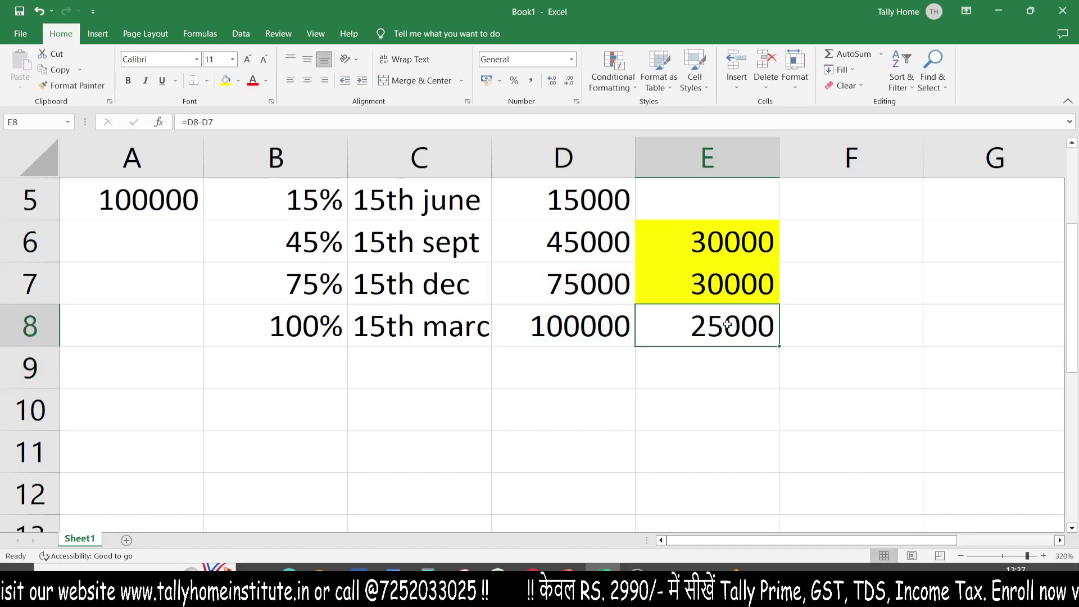
left_click(231, 82)
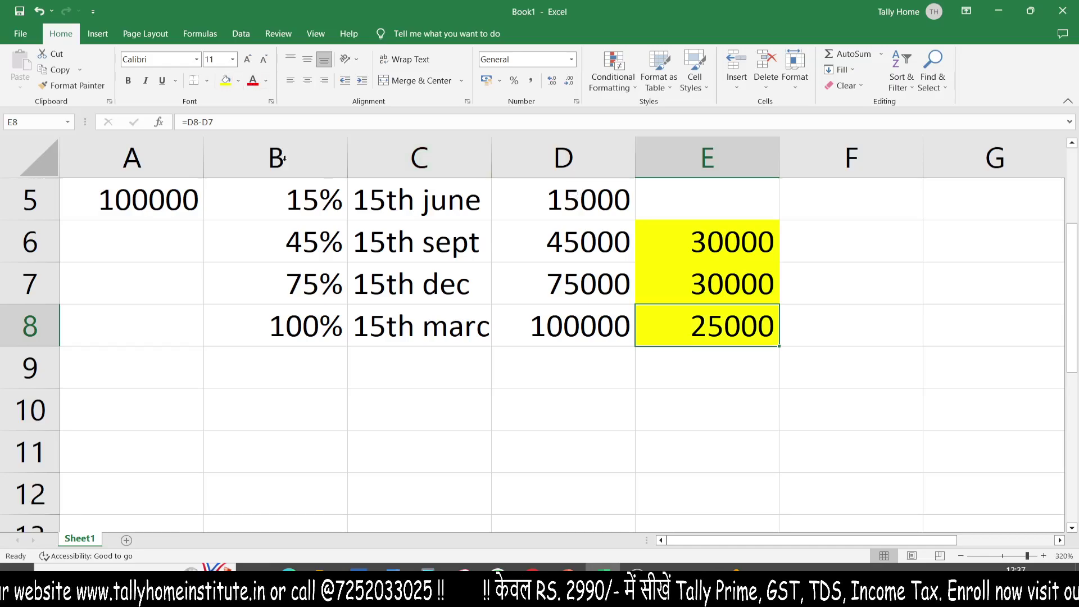
left_click_drag(515, 202, 601, 179)
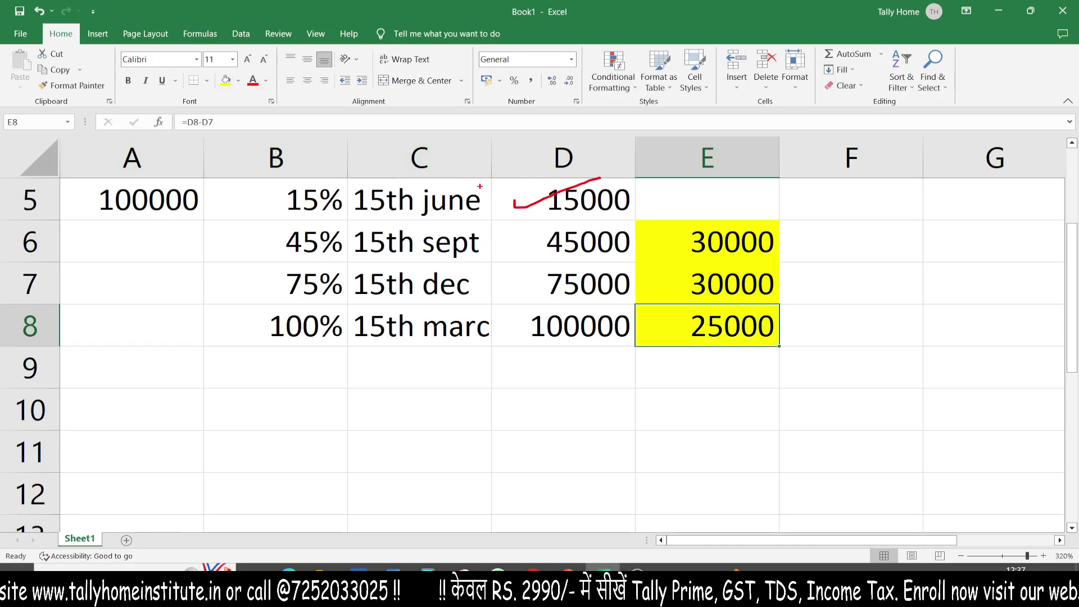
left_click_drag(665, 237, 738, 220)
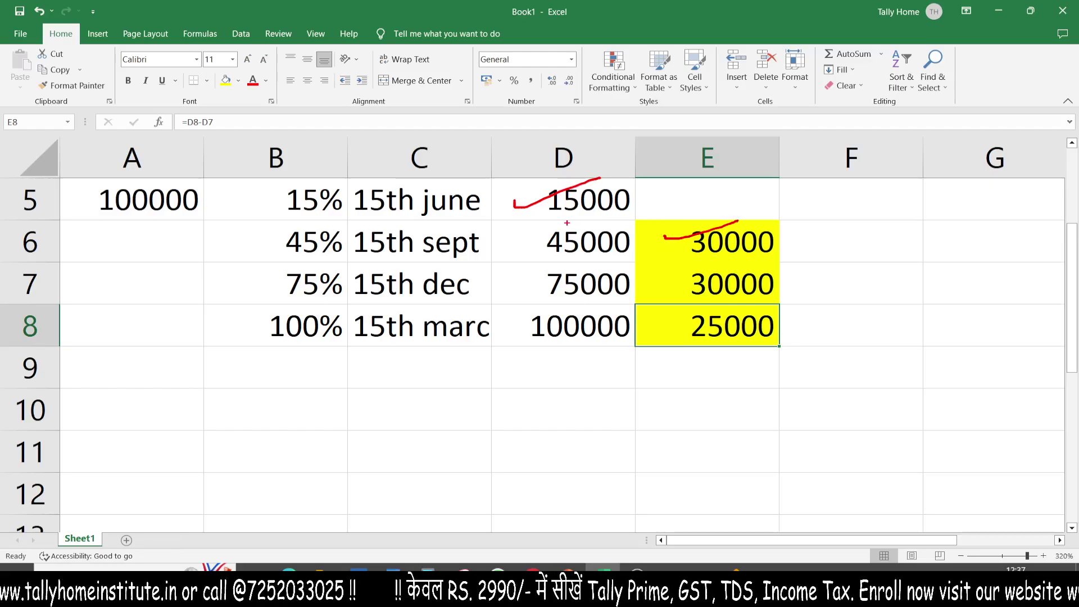
left_click_drag(562, 223, 570, 246)
left_click_drag(664, 293, 686, 271)
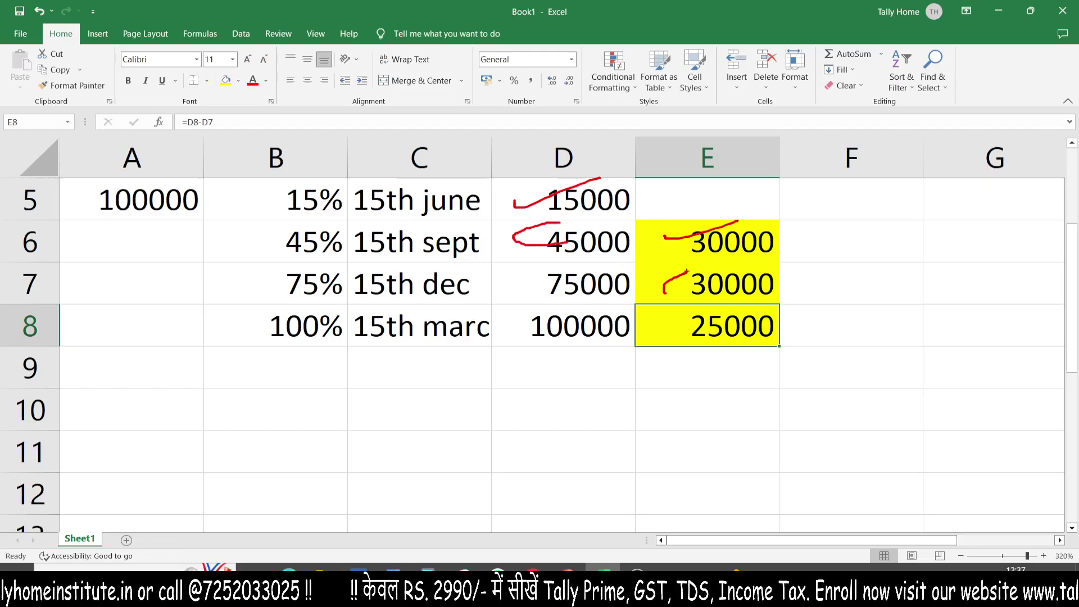
mouse_move(565, 266)
left_mouse_down()
mouse_move(521, 292)
mouse_move(577, 293)
left_mouse_up()
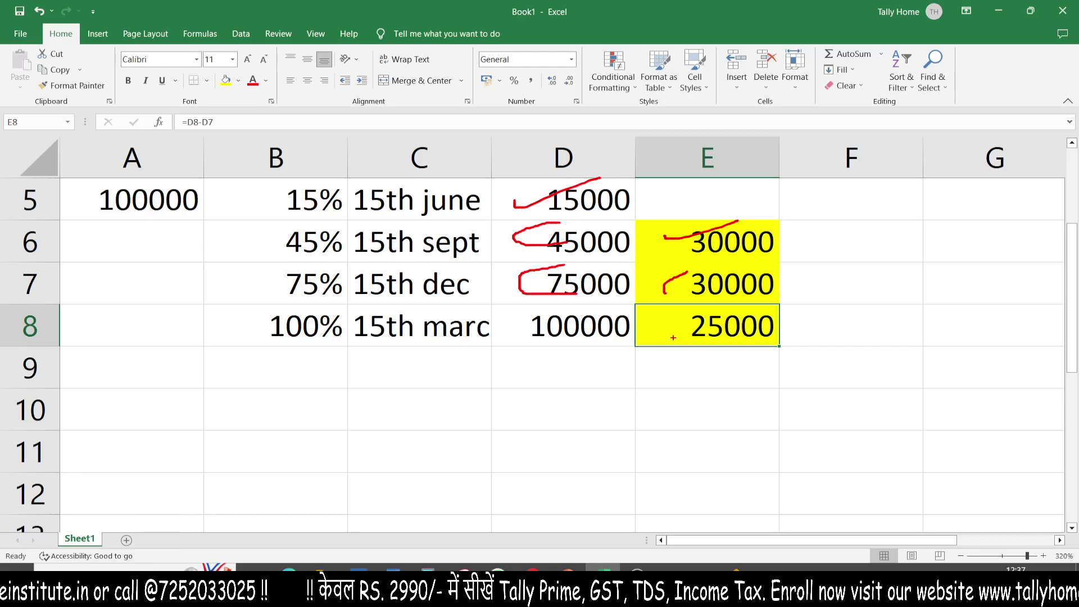
left_click_drag(413, 369, 490, 335)
left_click_drag(464, 380, 529, 361)
left_click_drag(665, 331, 698, 306)
mouse_move(553, 309)
left_mouse_down()
mouse_move(558, 350)
mouse_move(561, 303)
mouse_move(522, 304)
left_mouse_up()
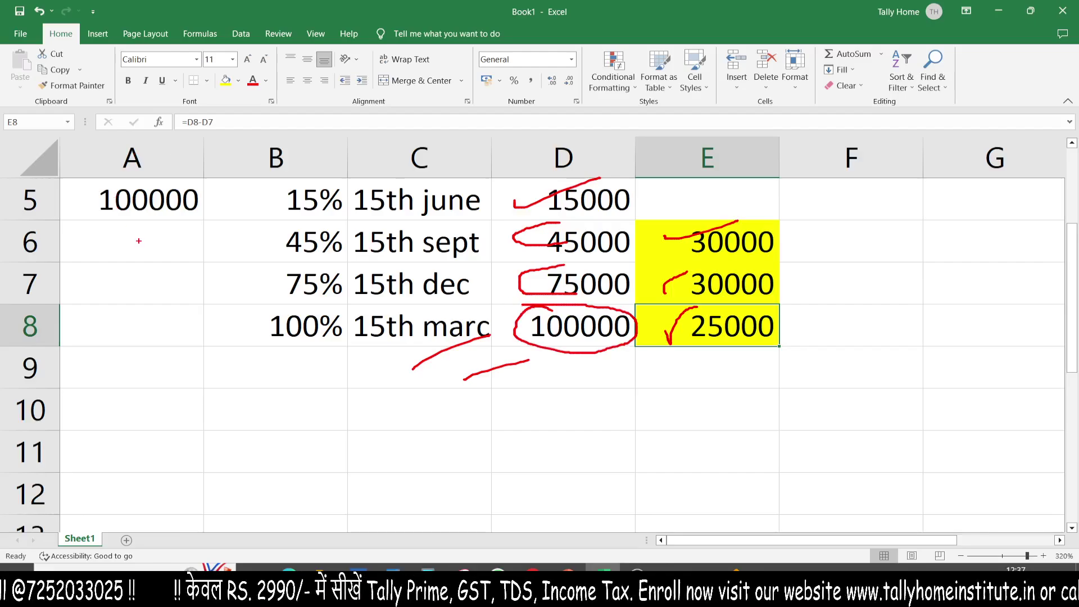
left_click_drag(139, 246, 244, 197)
left_click_drag(176, 265, 270, 212)
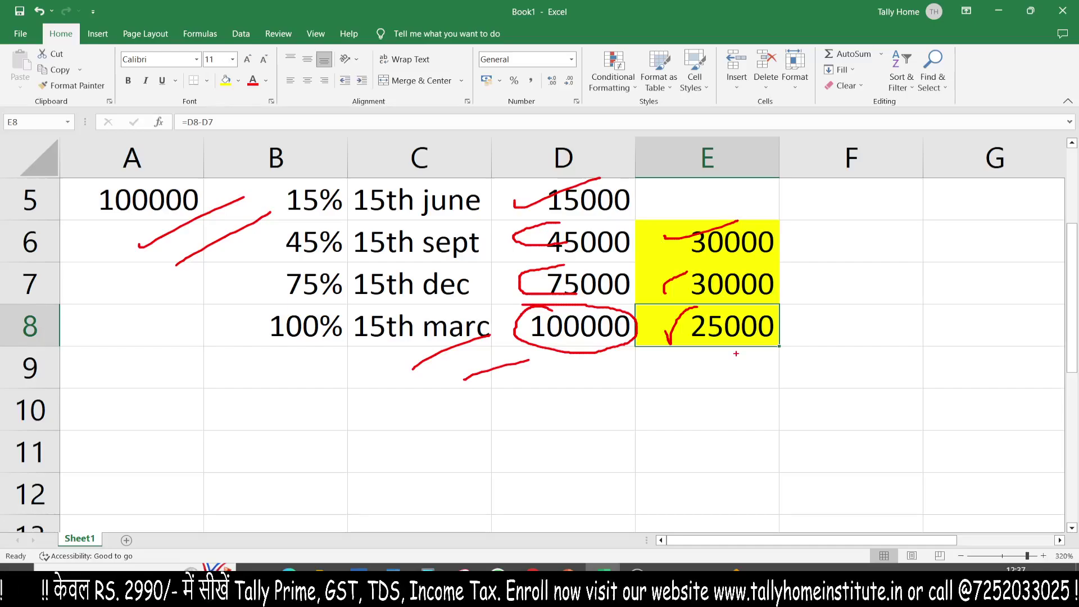
left_click_drag(713, 382, 789, 340)
left_click_drag(746, 399, 815, 357)
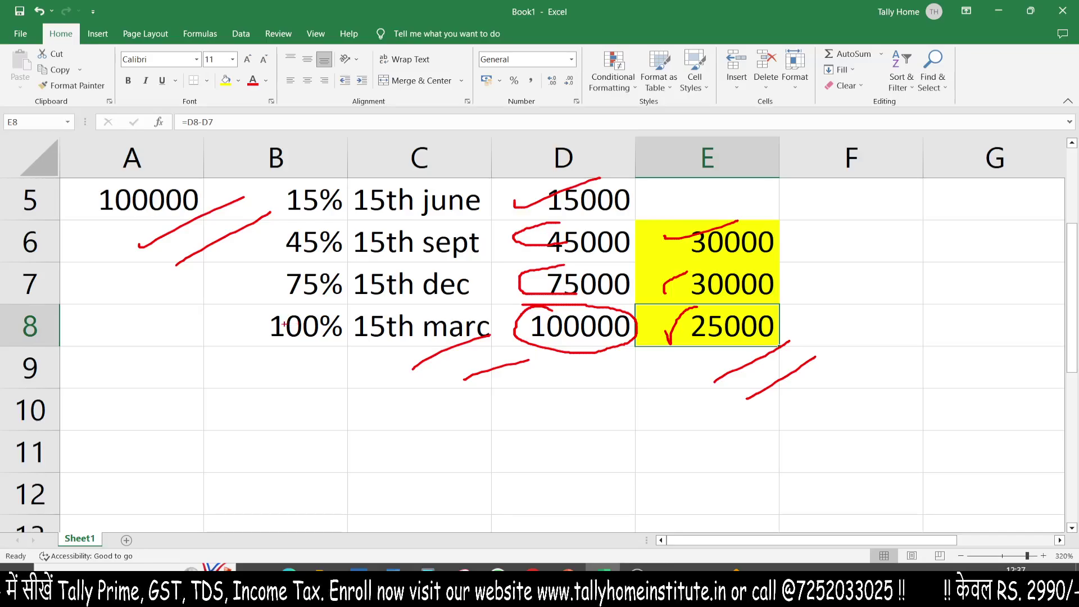
mouse_move(249, 306)
left_mouse_down()
mouse_move(259, 360)
mouse_move(502, 347)
mouse_move(345, 296)
mouse_move(257, 318)
left_mouse_up()
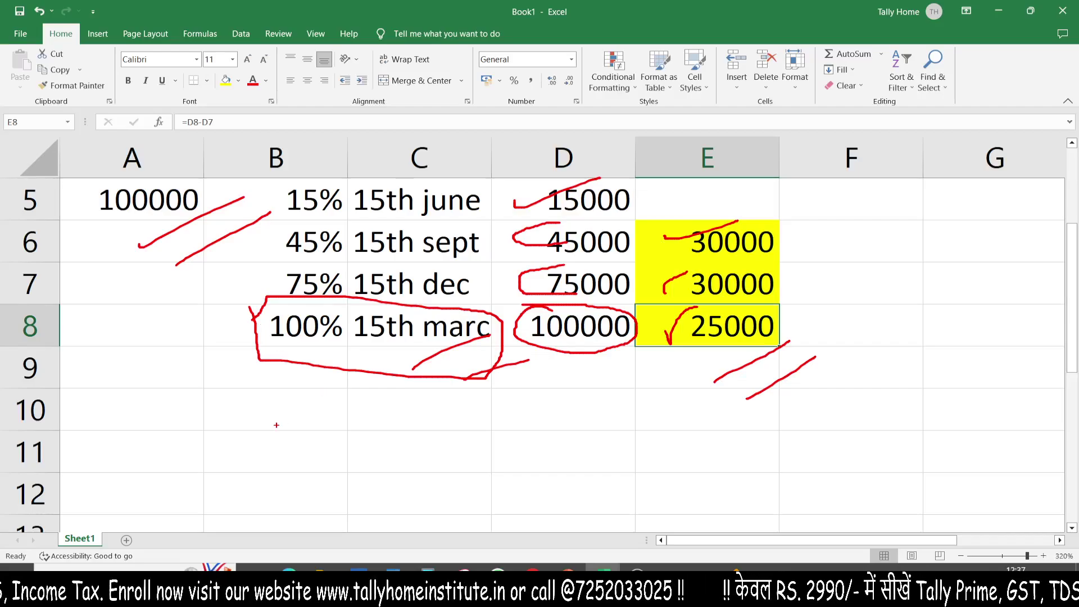
left_click_drag(276, 425, 358, 396)
mouse_move(293, 442)
left_mouse_down()
mouse_move(383, 411)
mouse_move(363, 436)
left_mouse_up()
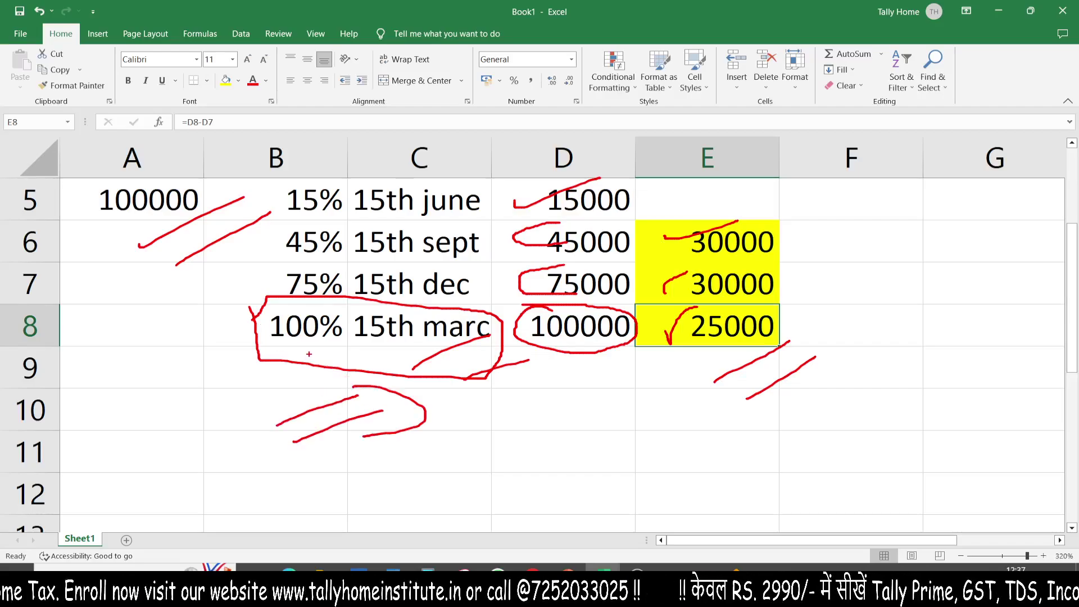
mouse_move(304, 365)
left_mouse_down()
mouse_move(357, 351)
mouse_move(358, 365)
left_mouse_up()
mouse_move(332, 338)
left_mouse_down()
mouse_move(374, 351)
mouse_move(331, 388)
left_mouse_up()
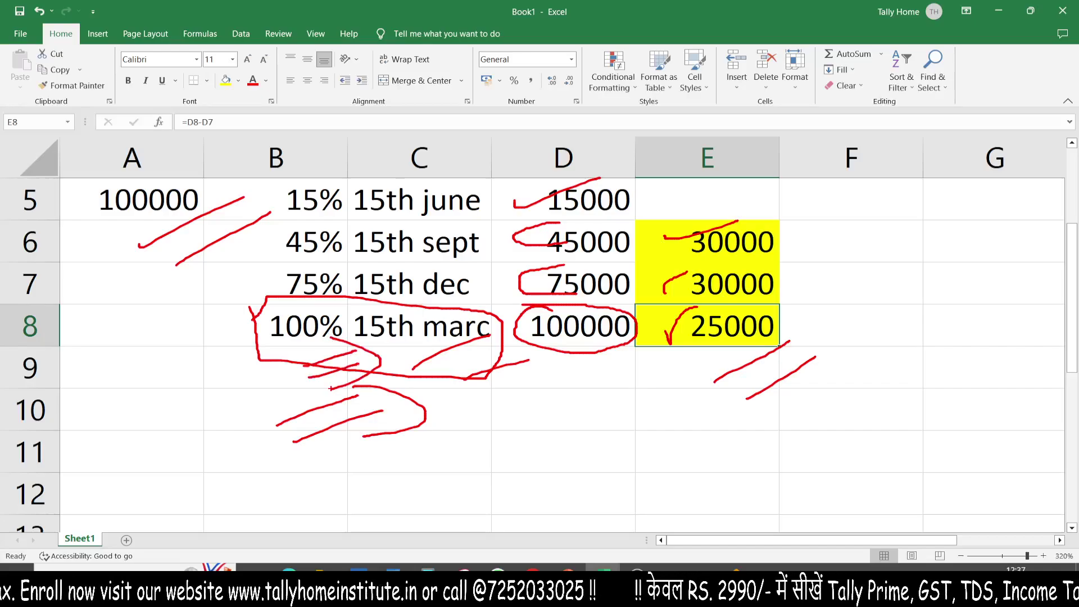
key("Escape")
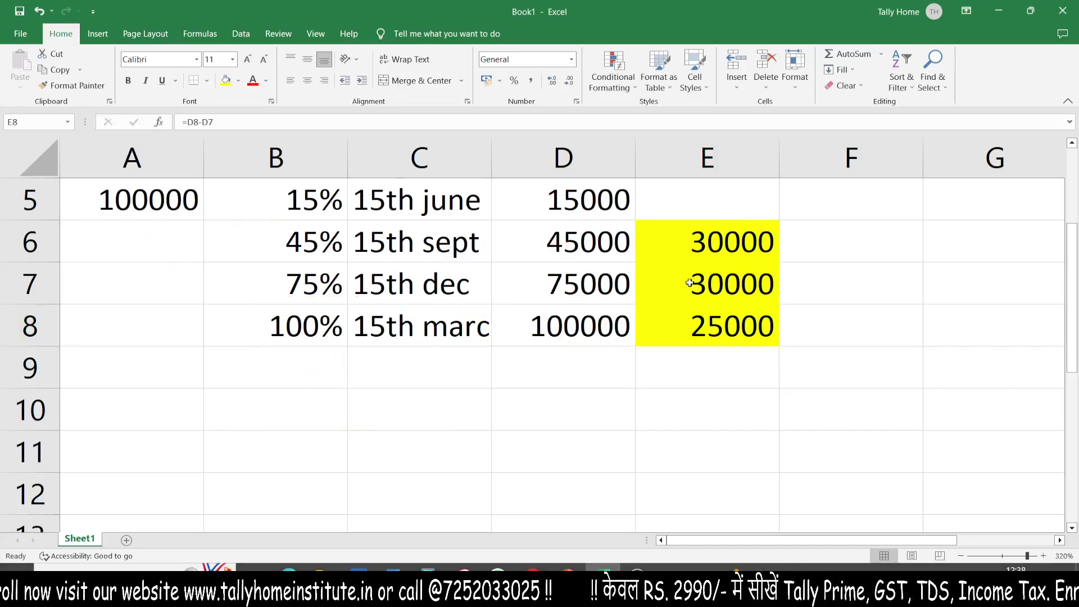
left_click(615, 200)
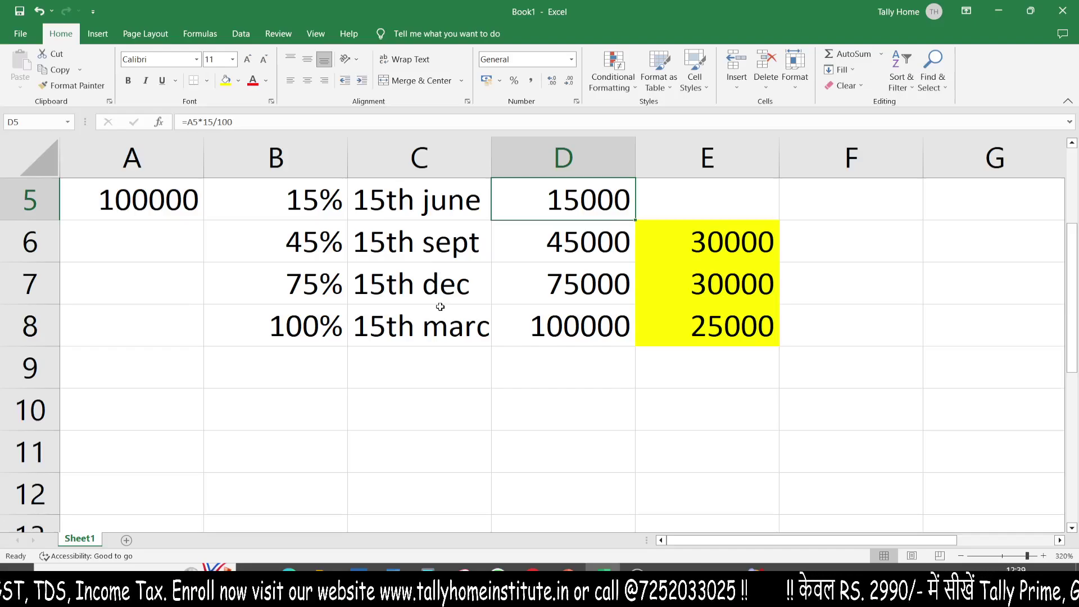
left_click(403, 210)
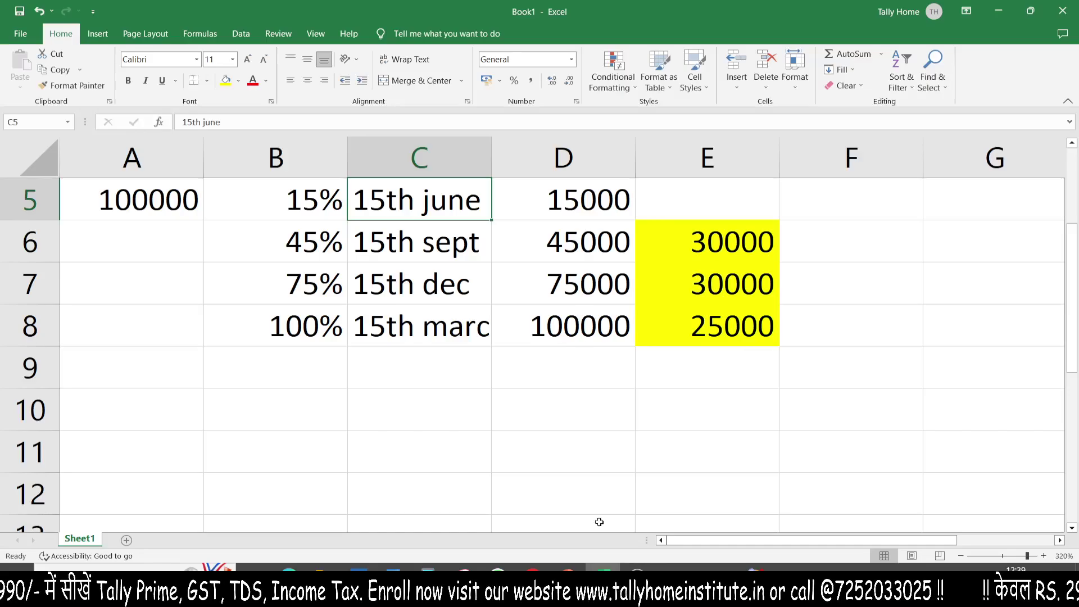
Step: Switch to the PowerPoint slide show and mark the advance tax percentages and already-paid deductions in red, linking the successive due dates with curved arrows
mouse_move(568, 568)
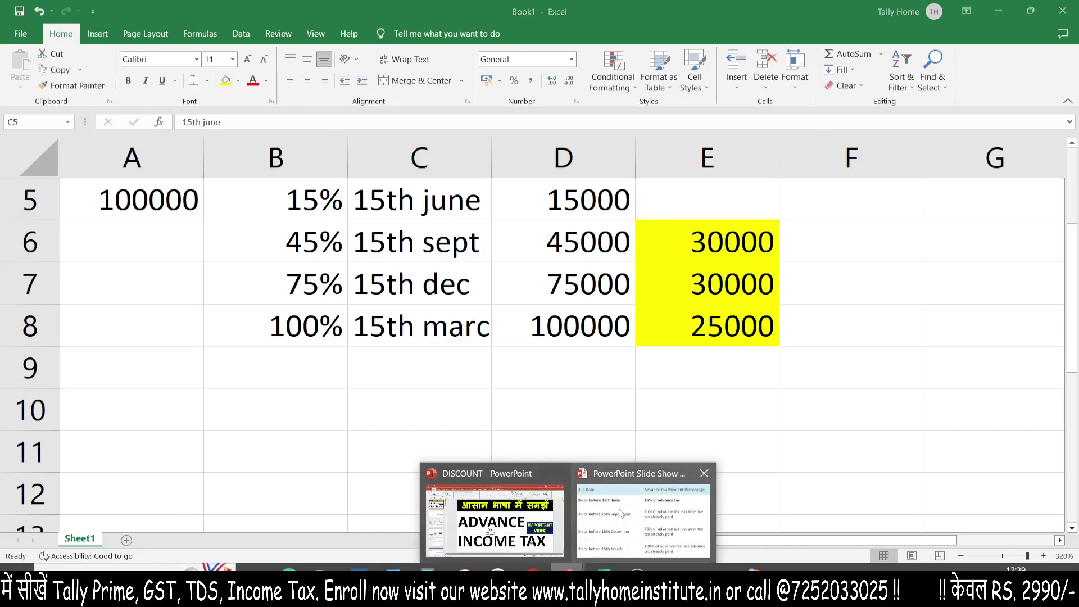
left_click(631, 525)
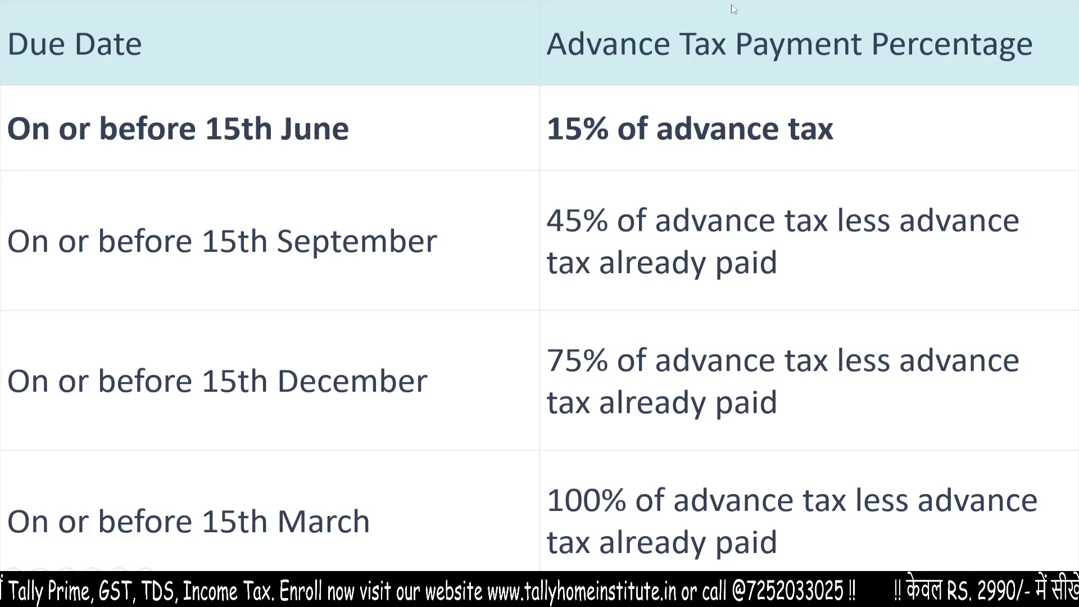
left_click_drag(474, 176, 555, 115)
left_click_drag(508, 172, 552, 145)
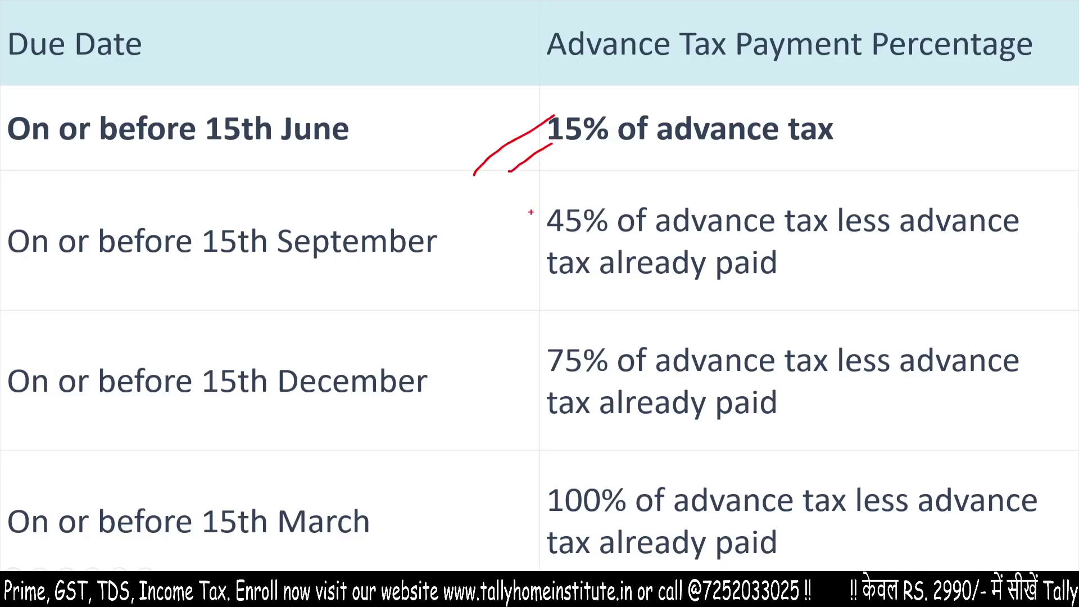
mouse_move(505, 231)
left_mouse_down()
mouse_move(549, 200)
mouse_move(553, 233)
left_mouse_up()
left_click_drag(787, 240, 983, 239)
left_click_drag(875, 256, 1010, 256)
left_click_drag(574, 288, 835, 276)
left_click_drag(531, 305, 837, 279)
mouse_move(521, 336)
left_mouse_down()
mouse_move(572, 383)
mouse_move(789, 386)
mouse_move(832, 355)
mouse_move(541, 318)
left_mouse_up()
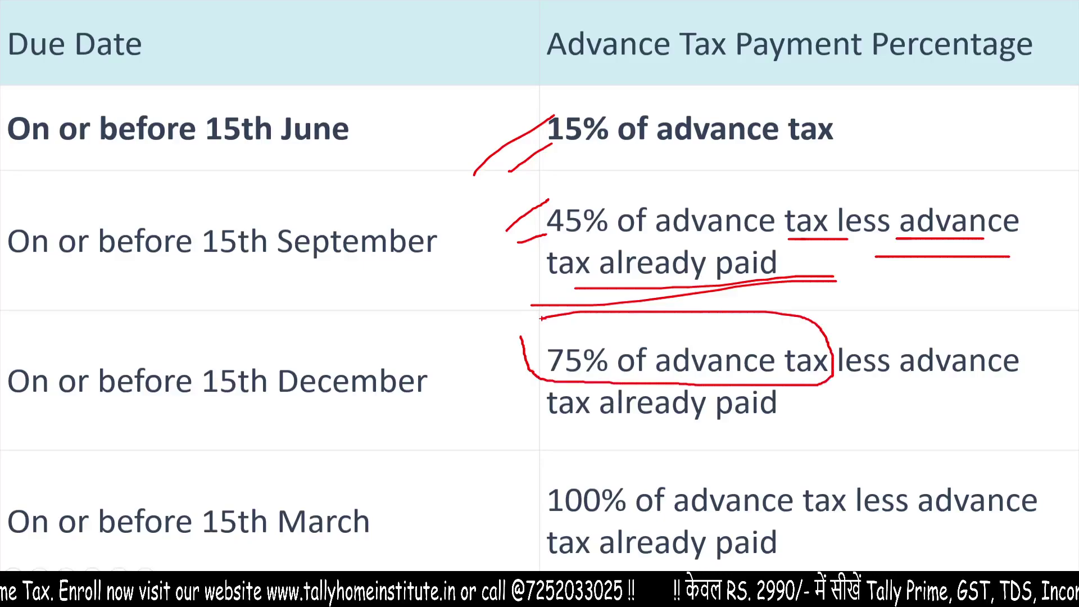
left_click_drag(892, 396, 961, 387)
left_click_drag(890, 419, 997, 396)
left_click_drag(595, 460, 725, 430)
left_click_drag(597, 466, 725, 437)
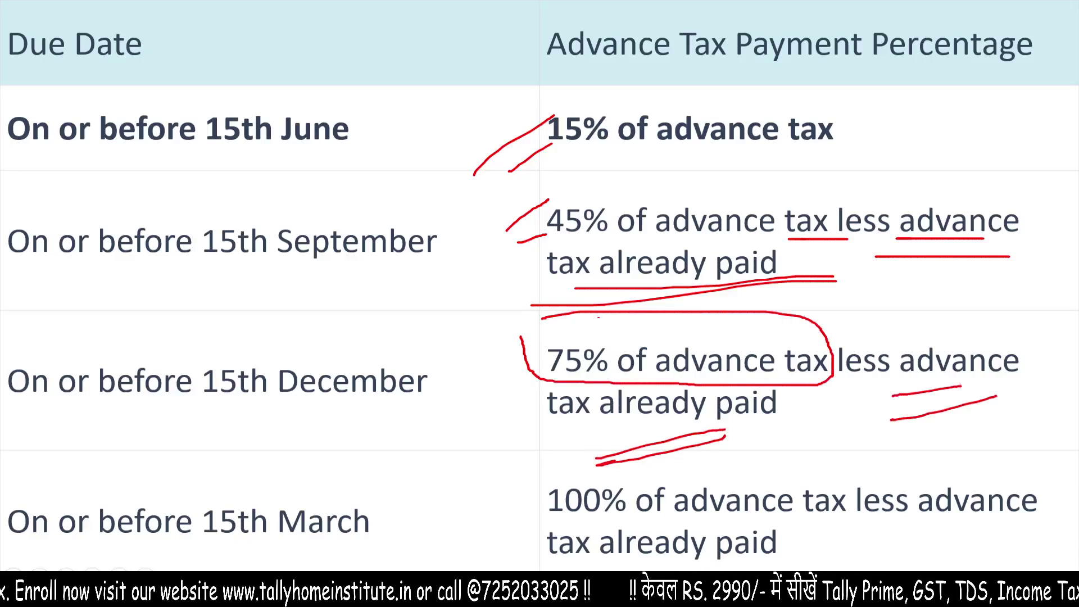
mouse_move(471, 198)
left_mouse_down()
mouse_move(562, 313)
mouse_move(548, 128)
left_mouse_up()
left_click_drag(506, 111, 547, 135)
left_click_drag(509, 235, 561, 284)
left_click_drag(561, 283, 514, 309)
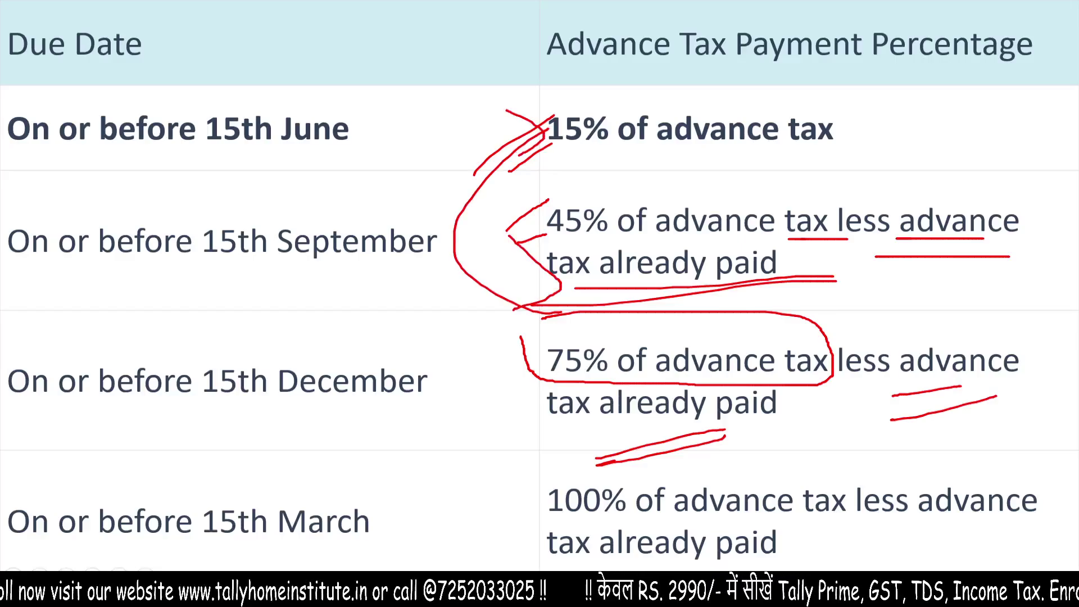
left_click_drag(514, 515, 612, 523)
left_click_drag(492, 537, 592, 536)
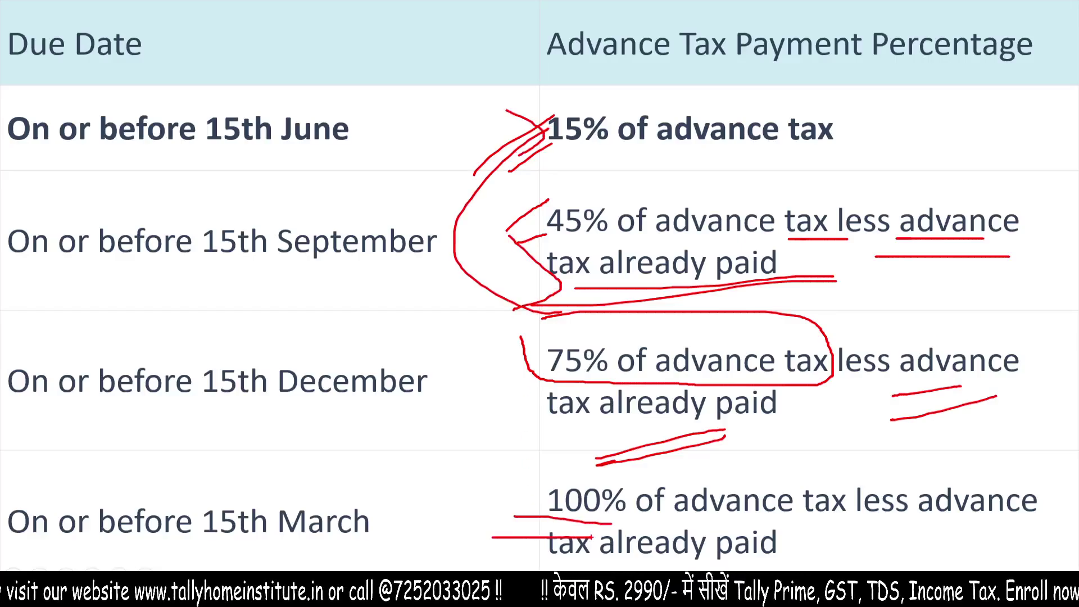
left_click_drag(911, 542, 1073, 520)
left_click_drag(480, 381, 493, 398)
left_click_drag(493, 398, 510, 213)
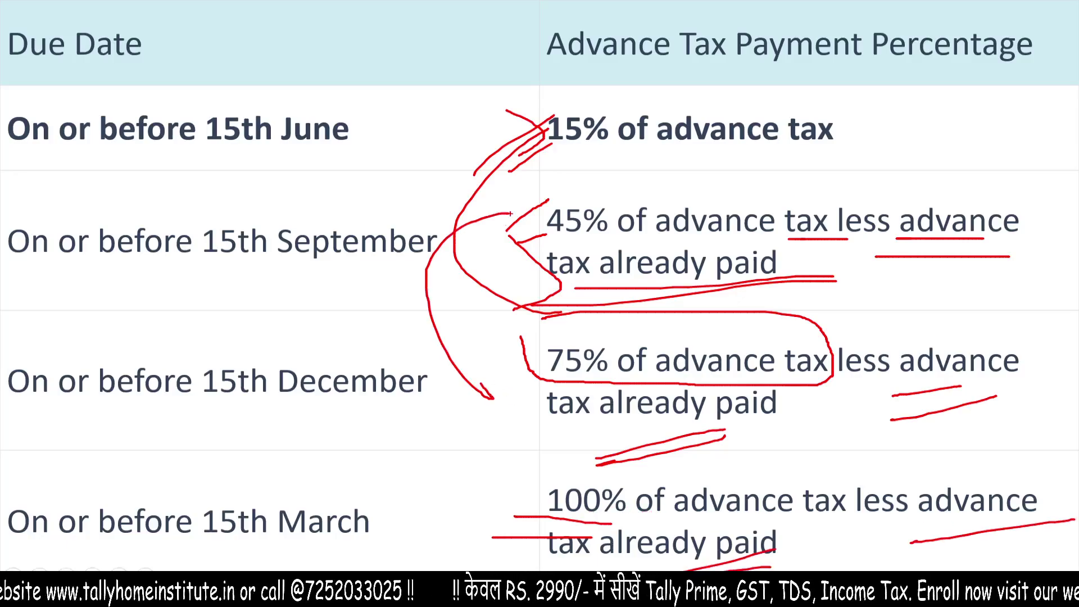